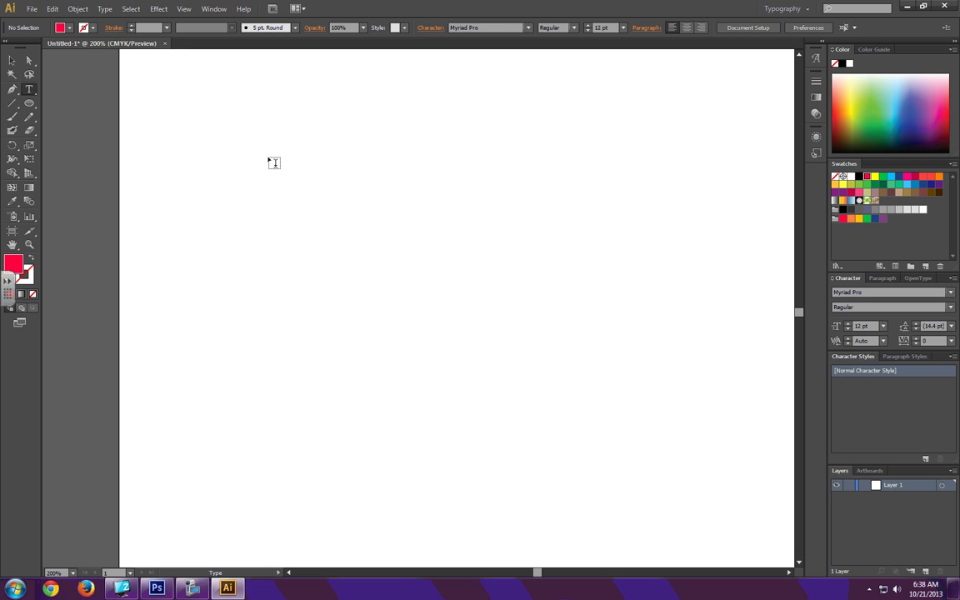
- Add the text "BOND" in Myriad Pro, scale it up to about 131 pt and shift it slightly left on the artboard
{"action": "left_click", "coordinate": [284, 190]}
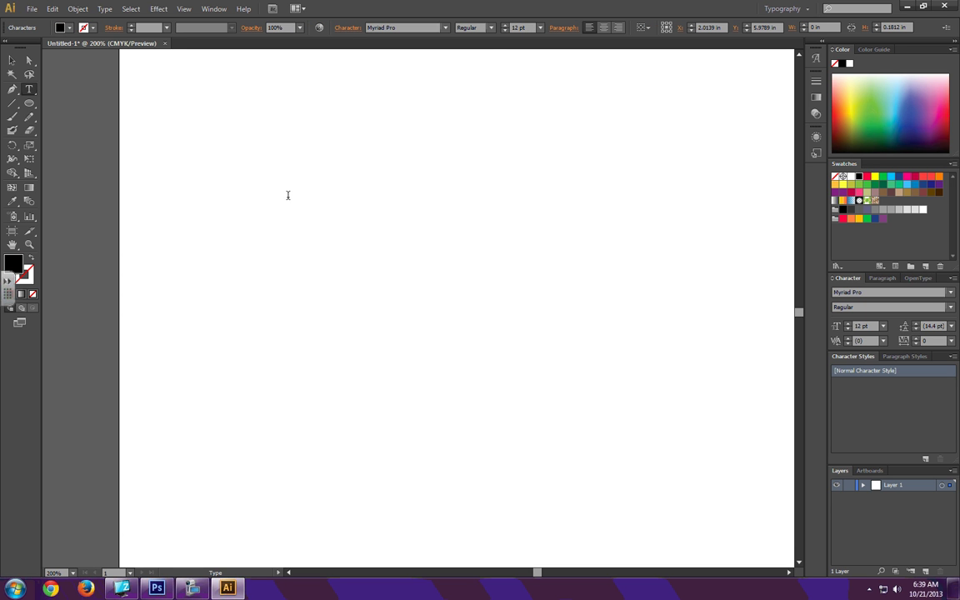
{"action": "type", "text": "BOND"}
{"action": "left_click", "coordinate": [10, 63]}
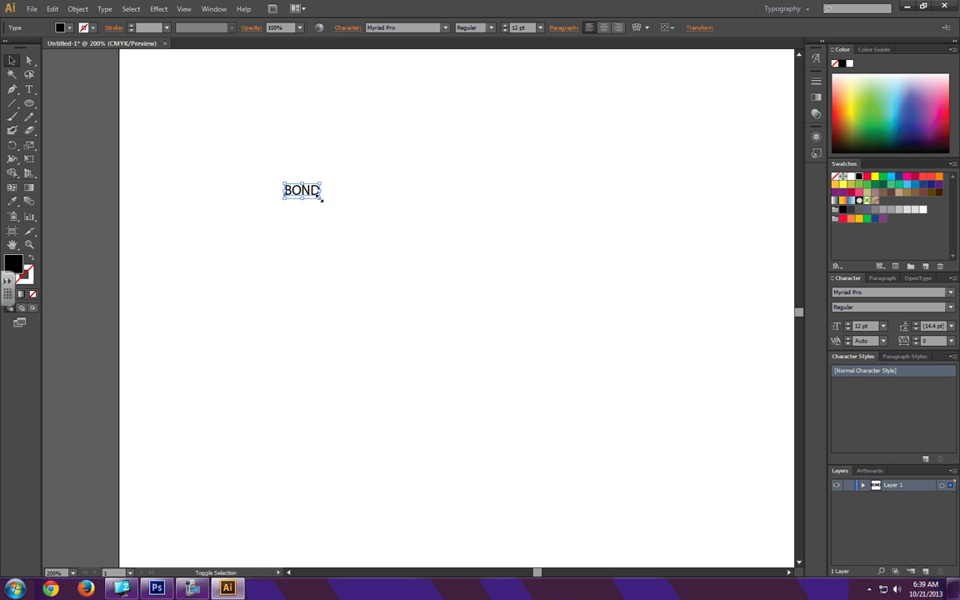
{"action": "left_click_drag", "start_coordinate": [321, 197], "coordinate": [675, 462]}
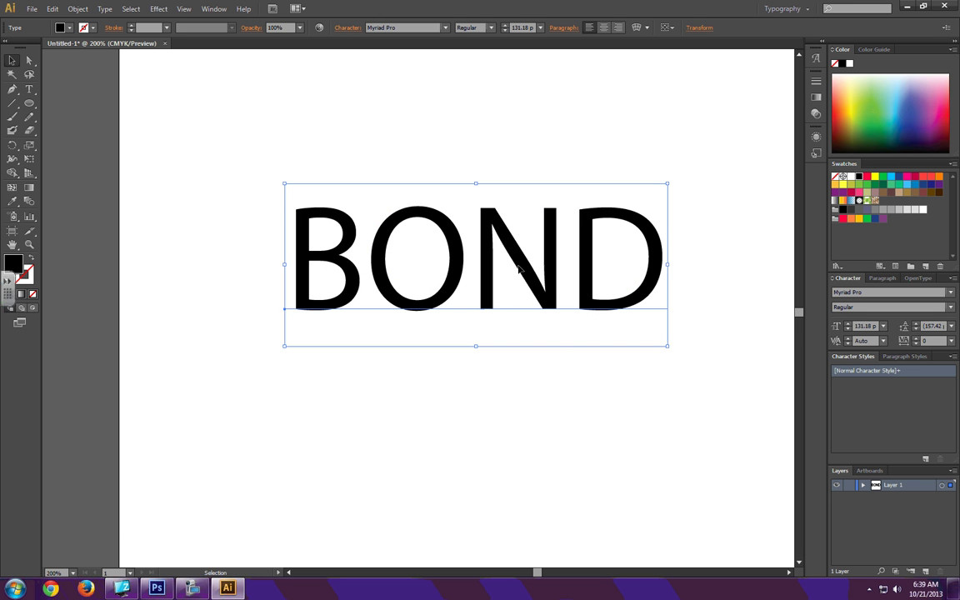
{"action": "left_click_drag", "start_coordinate": [517, 266], "coordinate": [498, 265]}
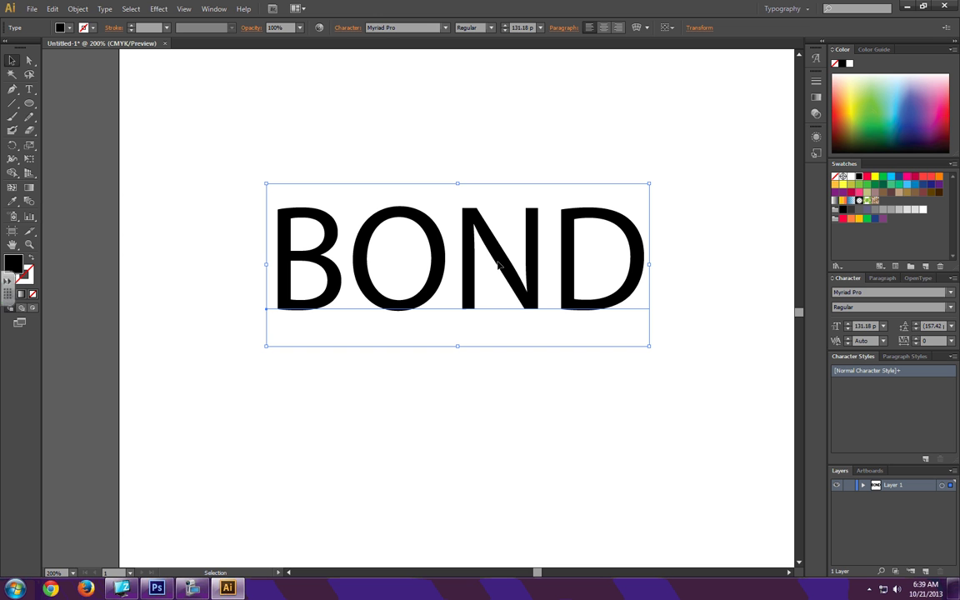
- Apply a horizontal Bulge envelope warp with a 25% bend to the BOND text, with the preview on
{"action": "left_click", "coordinate": [639, 29]}
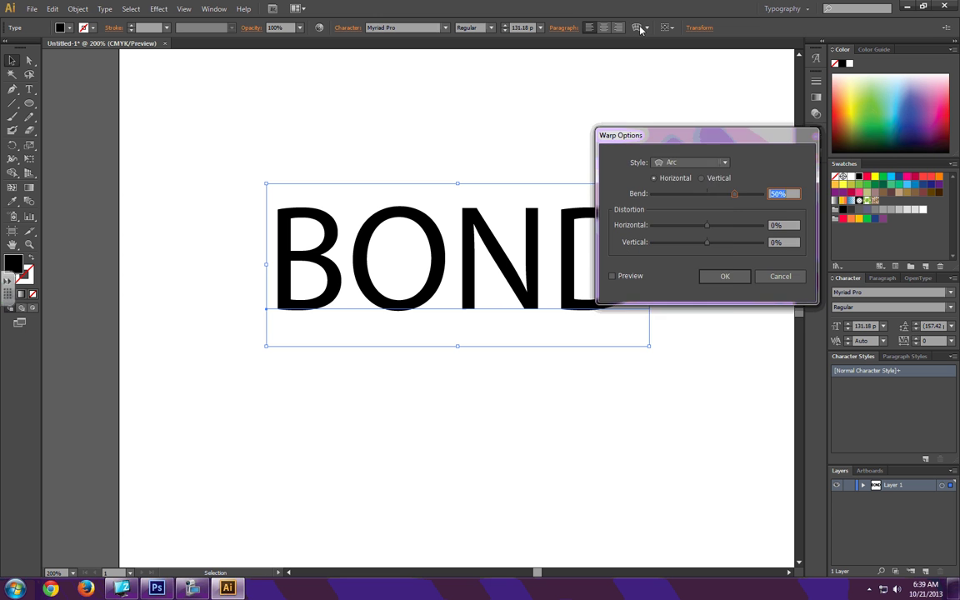
{"action": "left_click", "coordinate": [681, 164]}
{"action": "left_click", "coordinate": [681, 227]}
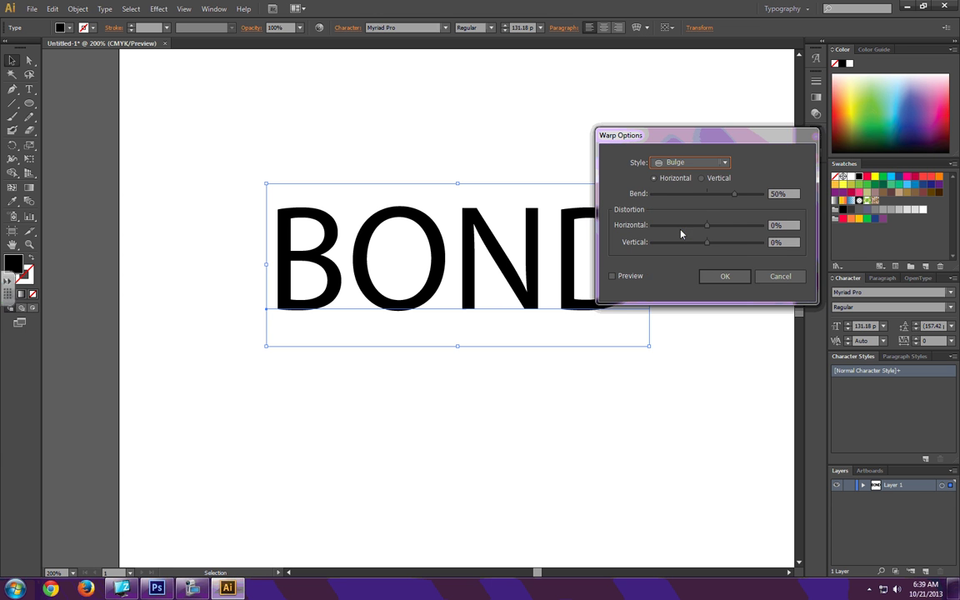
{"action": "left_click_drag", "start_coordinate": [709, 138], "coordinate": [779, 81]}
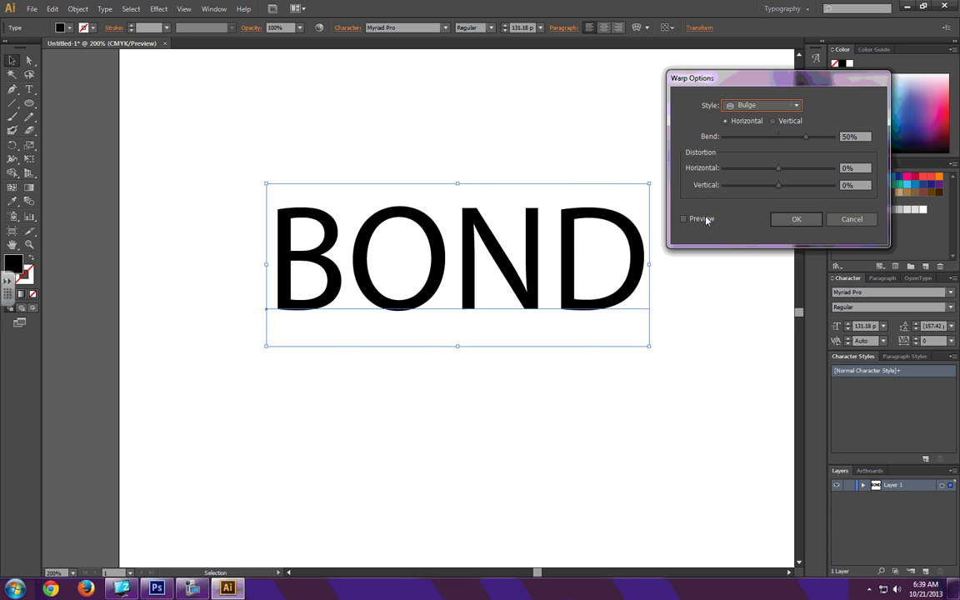
{"action": "left_click", "coordinate": [684, 218]}
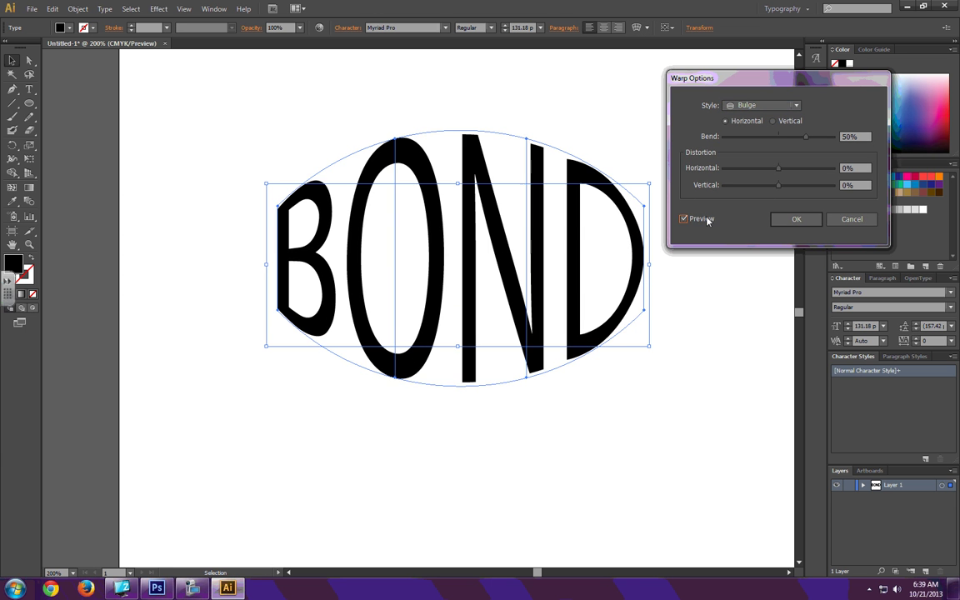
{"action": "left_click", "coordinate": [793, 137]}
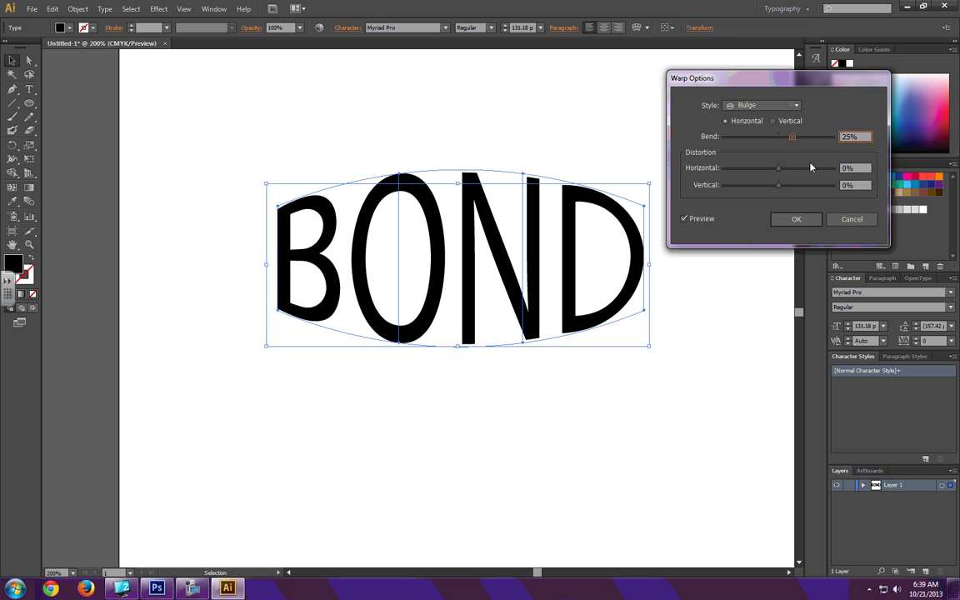
{"action": "left_click", "coordinate": [783, 222]}
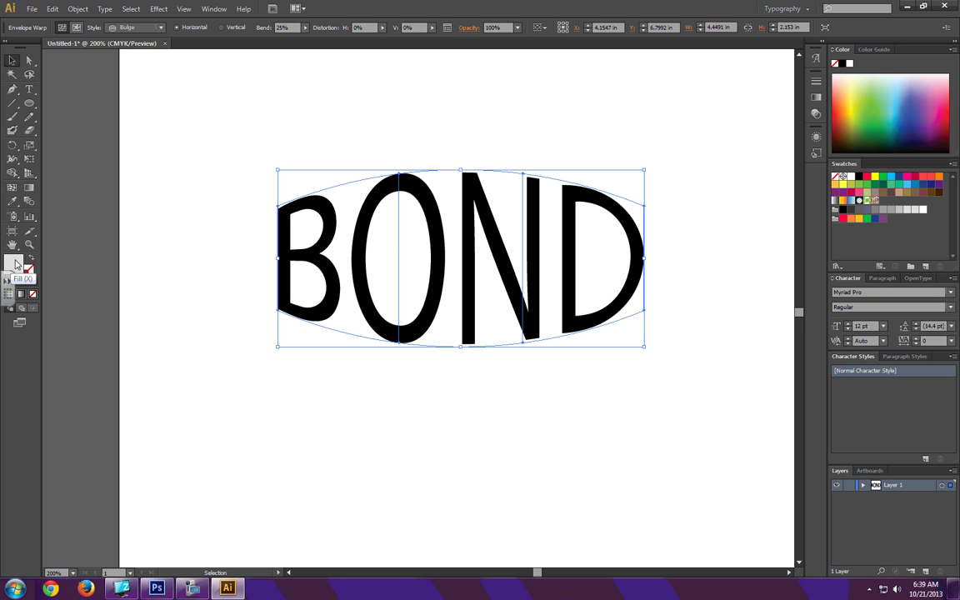
- Edit the contents of the envelope and set the fill of the BOND text to red
{"action": "left_click", "coordinate": [76, 28]}
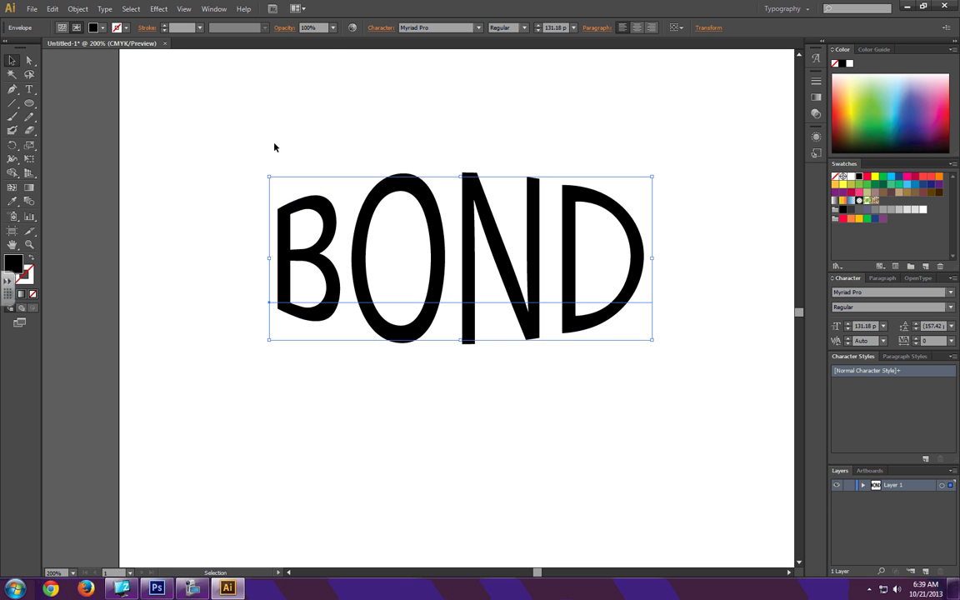
{"action": "left_click", "coordinate": [906, 185]}
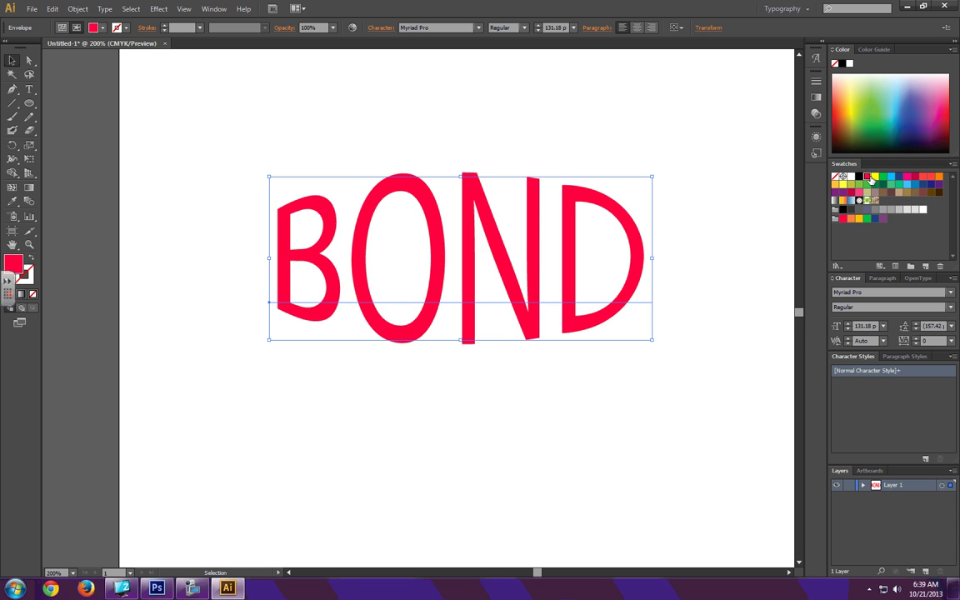
{"action": "left_click", "coordinate": [907, 185]}
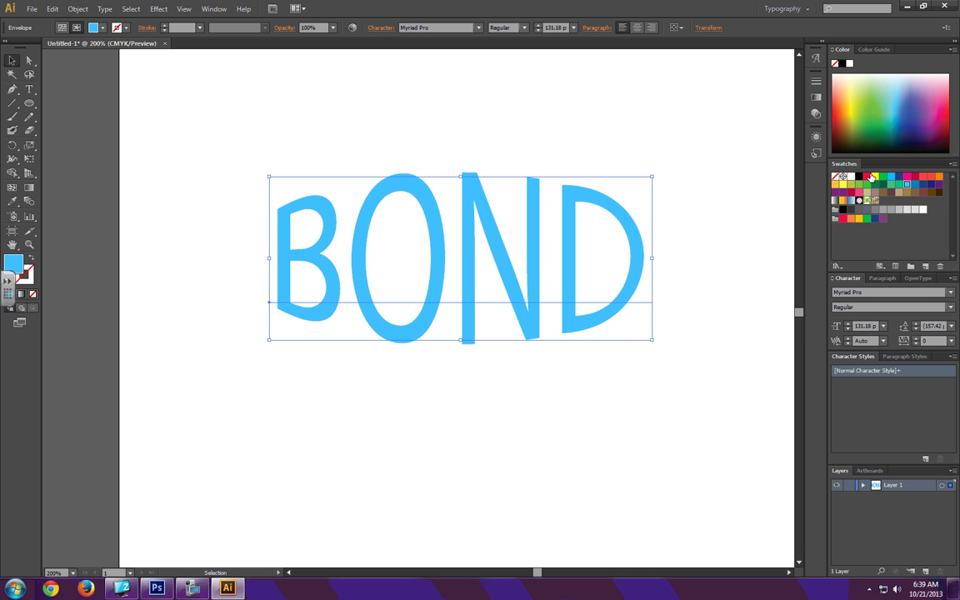
{"action": "key", "text": "ctrl+z"}
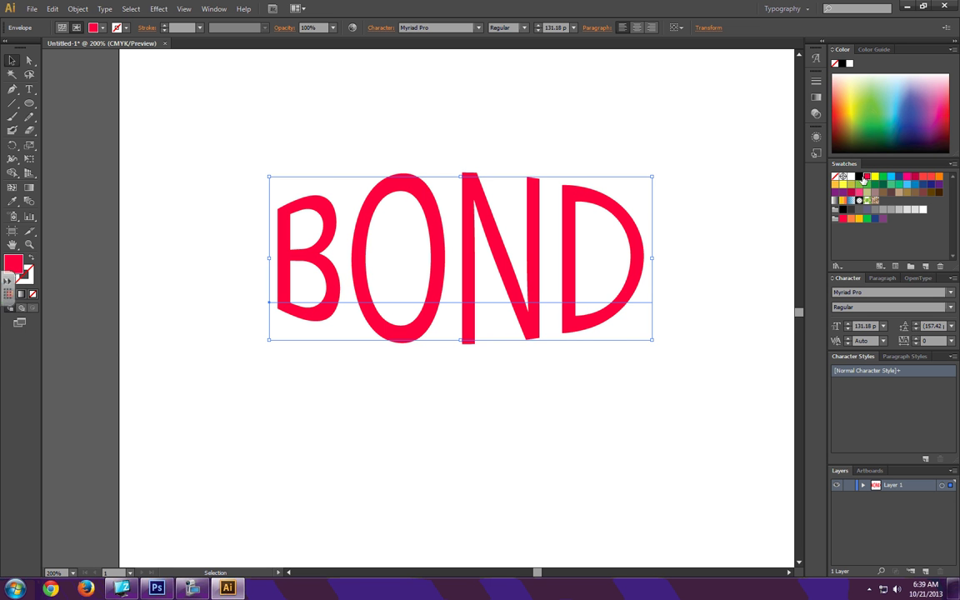
- Return to editing the envelope and adjust the Bulge warp to a 25% bend and 3% horizontal distortion
{"action": "left_click", "coordinate": [61, 28]}
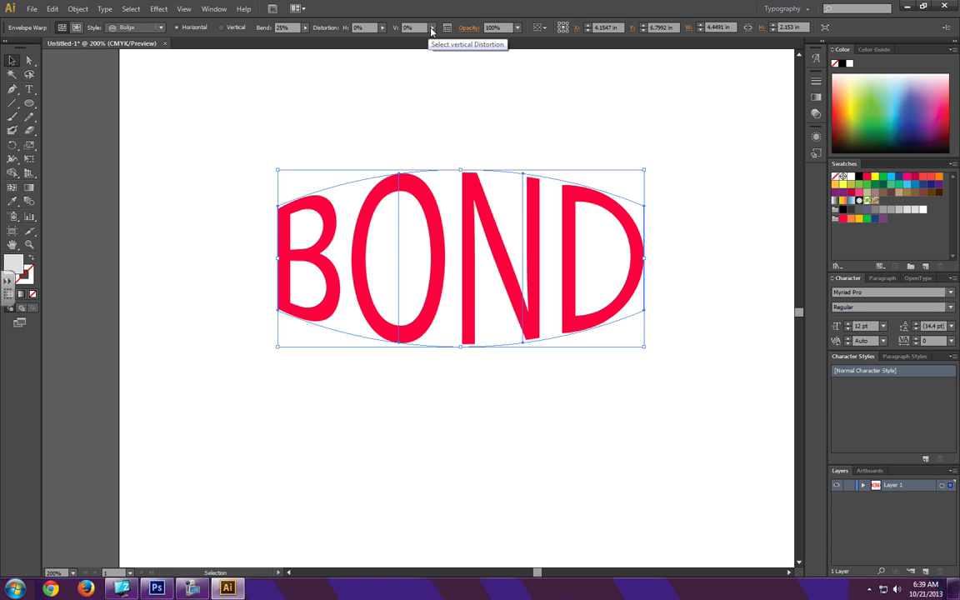
{"action": "left_click", "coordinate": [305, 28]}
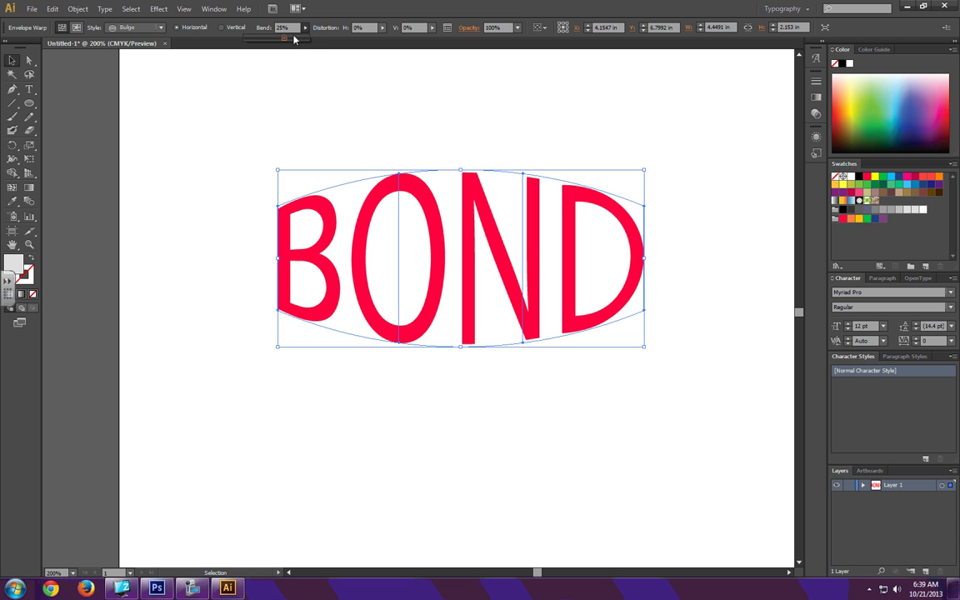
{"action": "left_click", "coordinate": [279, 38]}
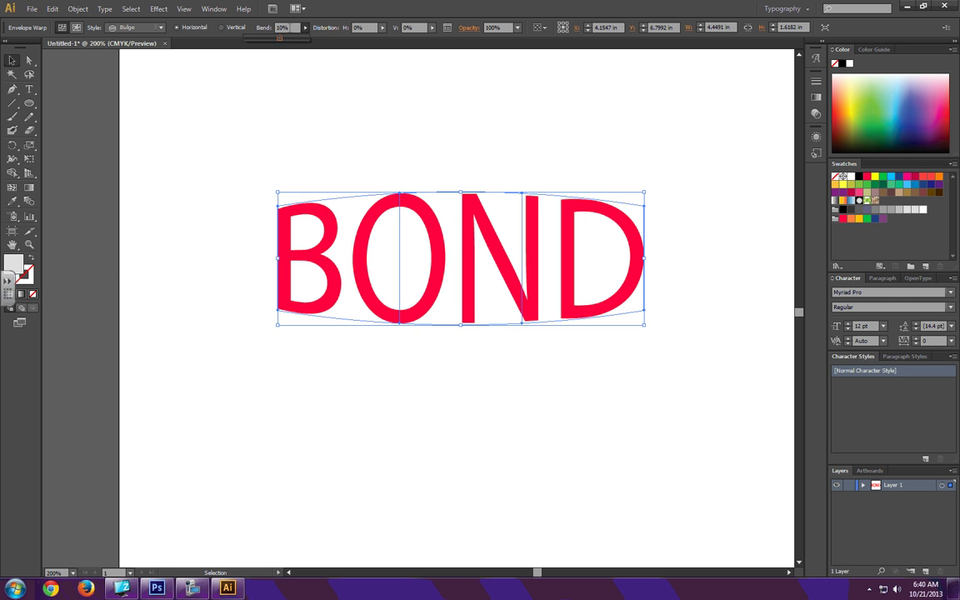
{"action": "left_click_drag", "start_coordinate": [278, 38], "coordinate": [300, 29]}
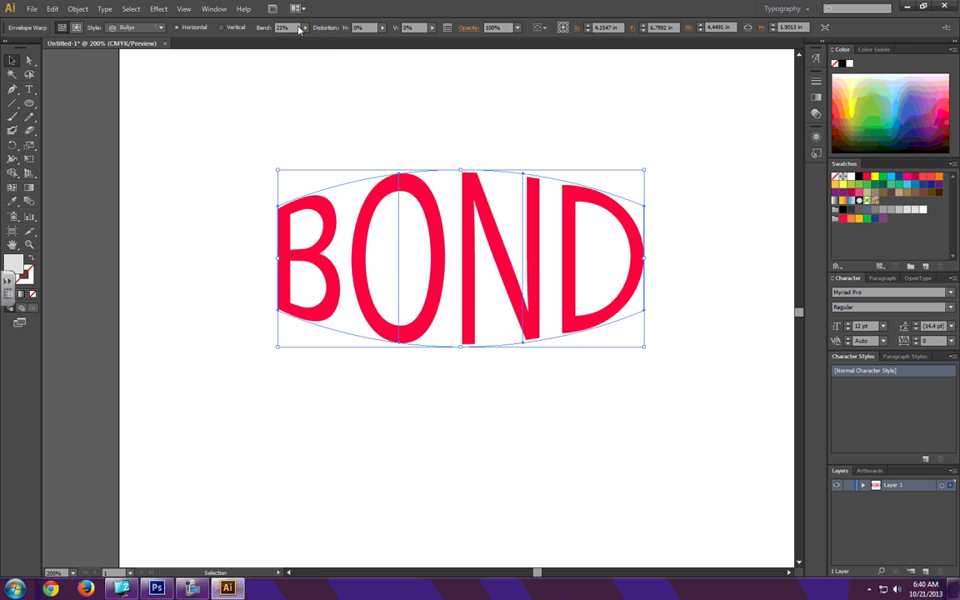
{"action": "scroll", "coordinate": [363, 30], "scroll_direction": "up", "scroll_amount": 9}
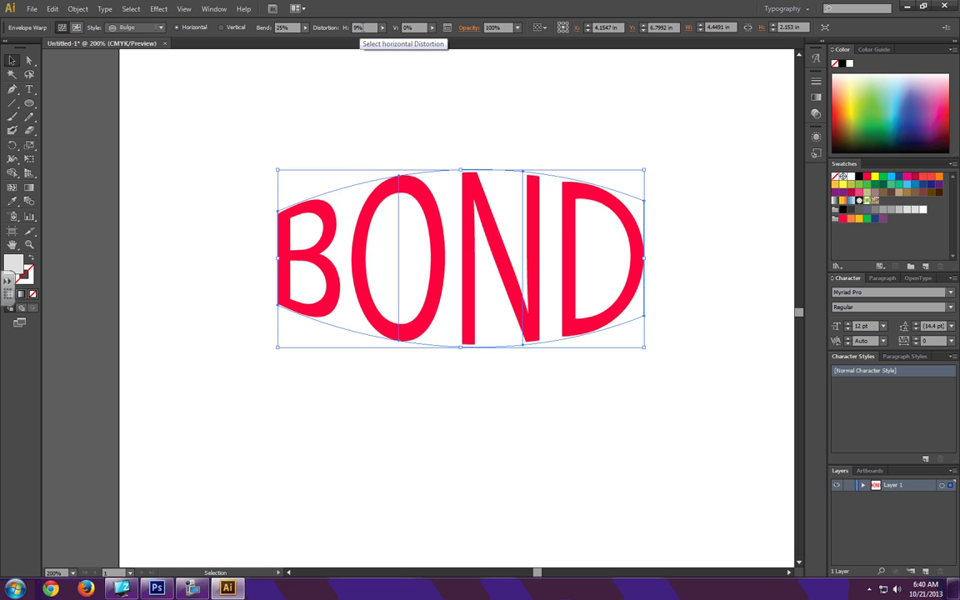
{"action": "scroll", "coordinate": [358, 28], "scroll_direction": "down", "scroll_amount": 6}
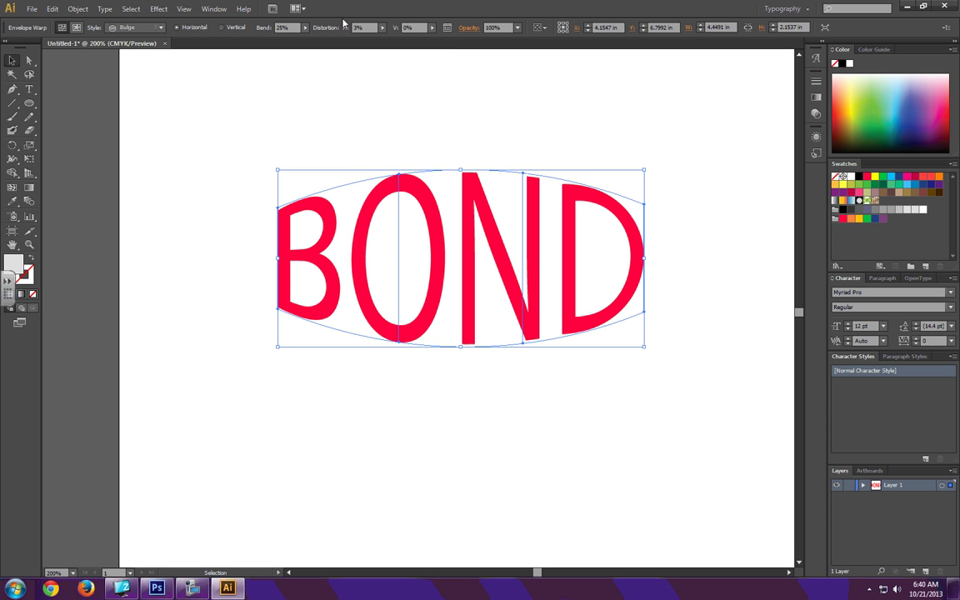
- Replace the warped text with new plain "BOND" text, scaled up to about 149 pt
{"action": "key", "text": "Delete"}
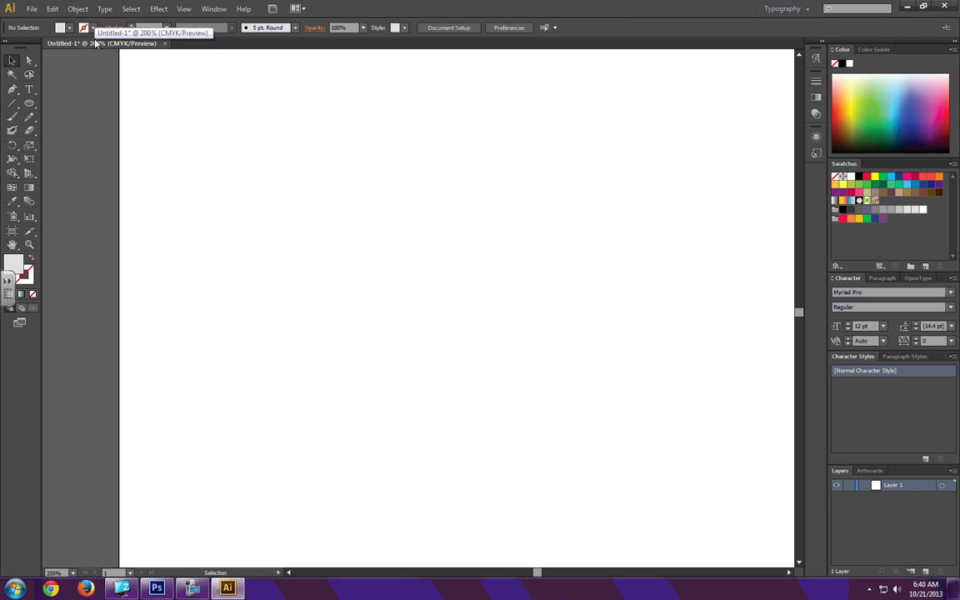
{"action": "key", "text": "t"}
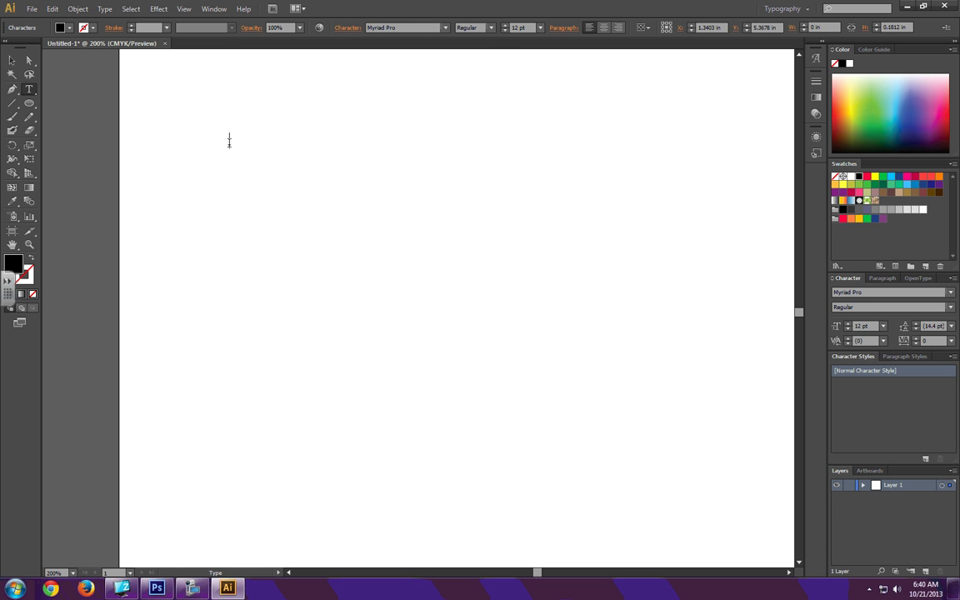
{"action": "type", "text": "BOND"}
{"action": "key", "text": "Escape"}
{"action": "left_click_drag", "start_coordinate": [267, 151], "coordinate": [664, 373]}
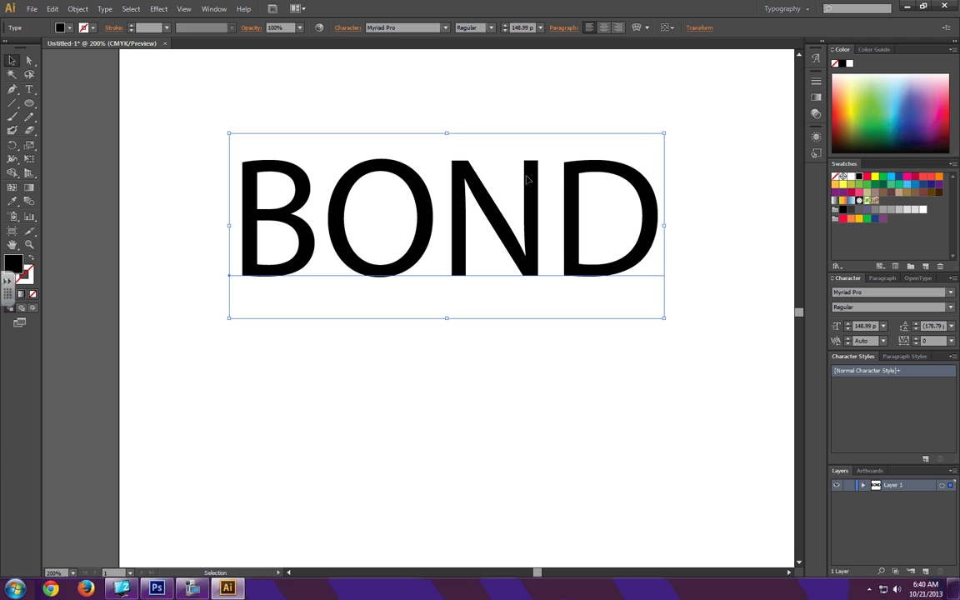
- Convert the BOND text to outlines and activate the Direct Selection tool
{"action": "right_click", "coordinate": [411, 201]}
{"action": "left_click", "coordinate": [459, 278]}
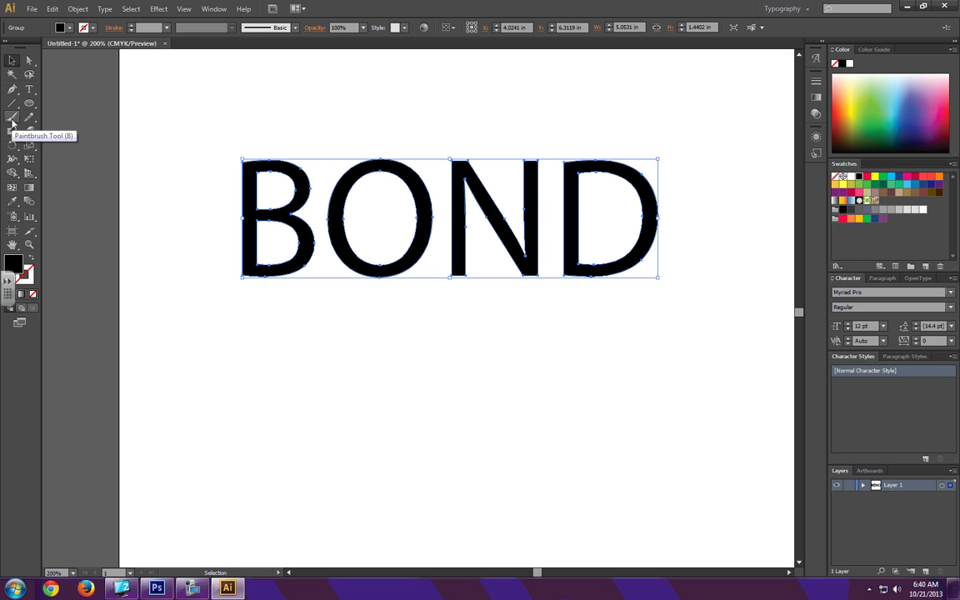
{"action": "left_click", "coordinate": [29, 62]}
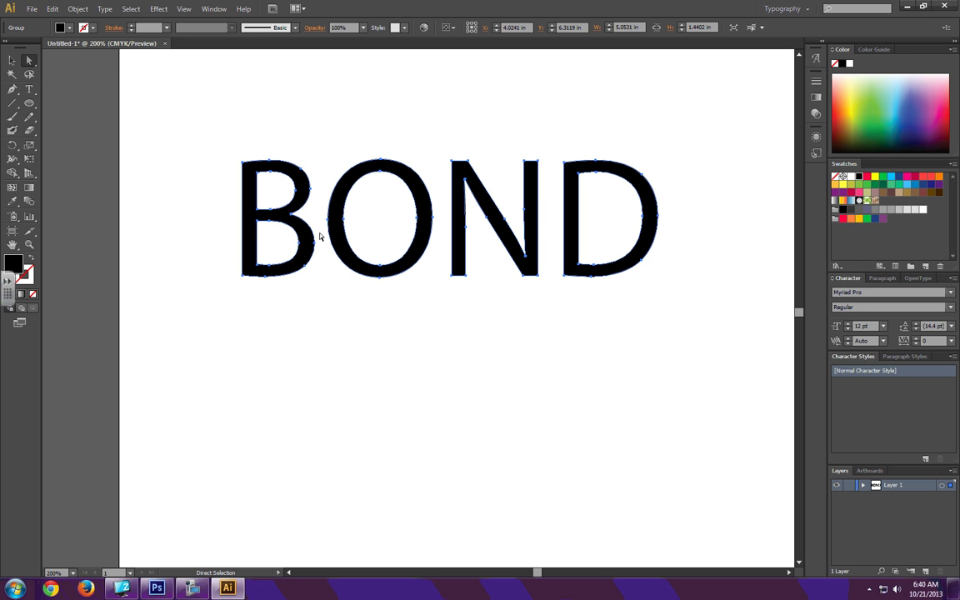
- Try to stretch the letter O by pulling only its outer bottom anchor point downward
{"action": "left_click", "coordinate": [381, 278]}
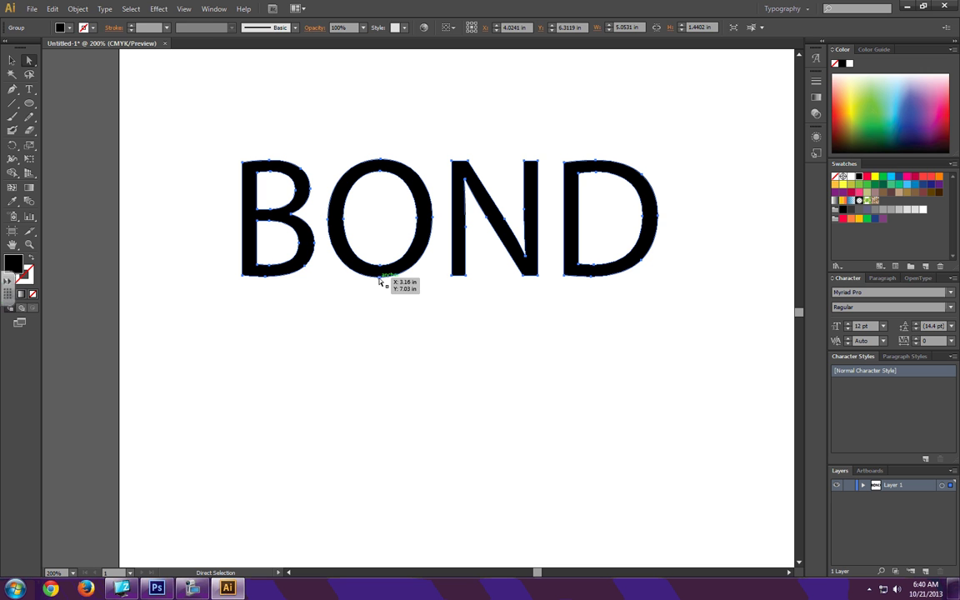
{"action": "left_click", "coordinate": [380, 280]}
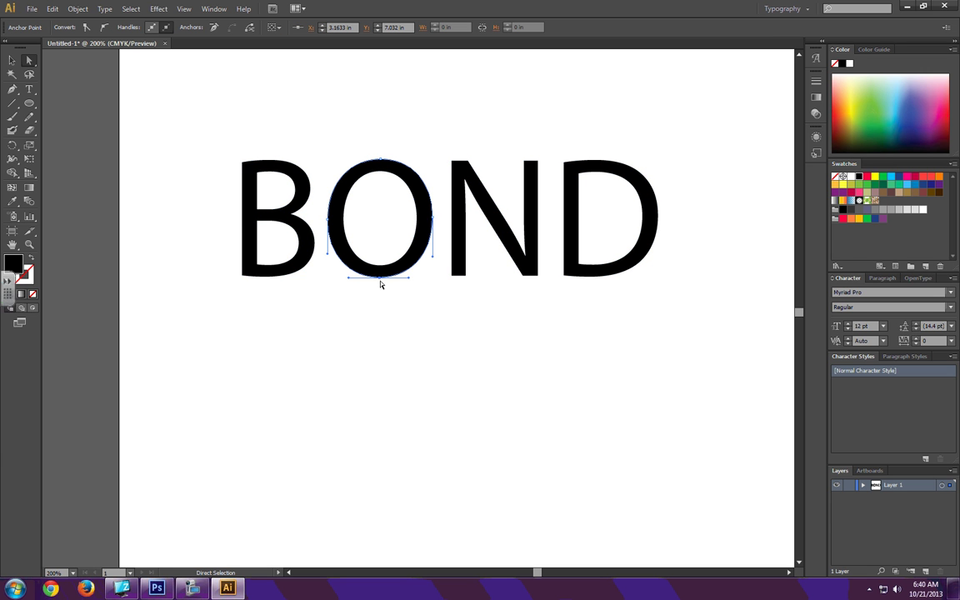
{"action": "left_click_drag", "start_coordinate": [380, 279], "coordinate": [378, 318]}
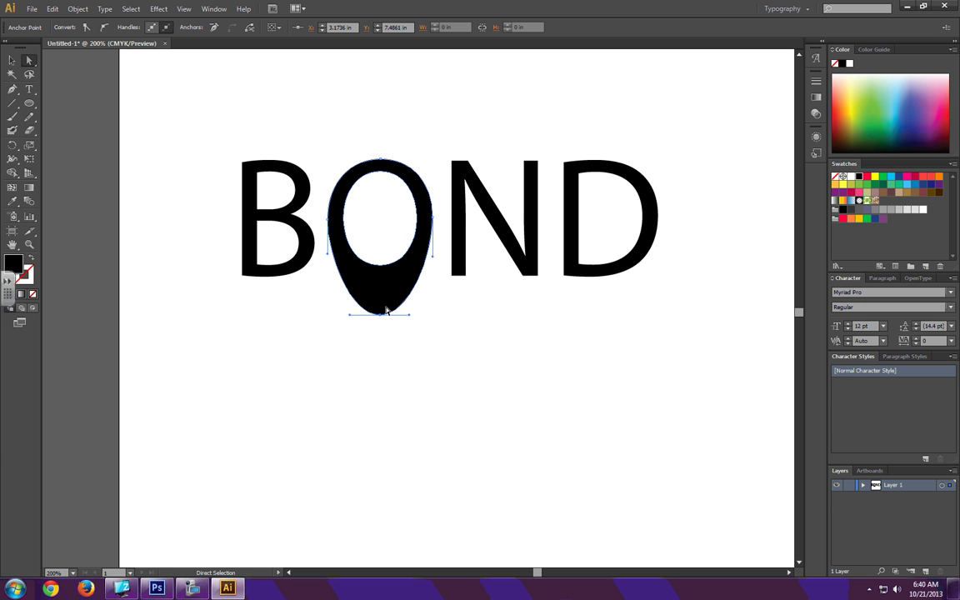
{"action": "key", "text": "ctrl+z"}
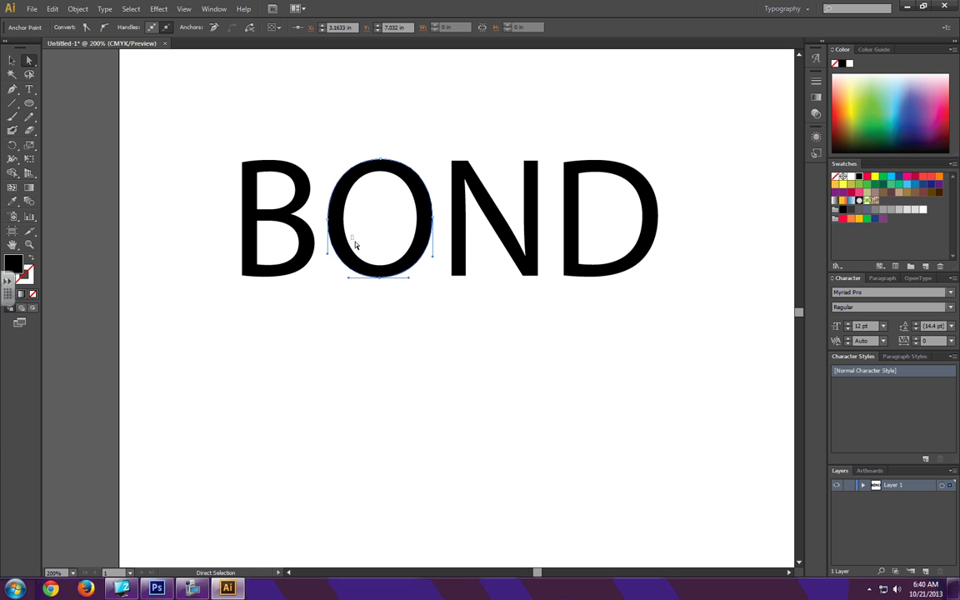
- Move the inner and outer bottom anchor points of the O down together, stretching the letter to about 1.98 in tall
{"action": "left_click_drag", "start_coordinate": [355, 244], "coordinate": [408, 305]}
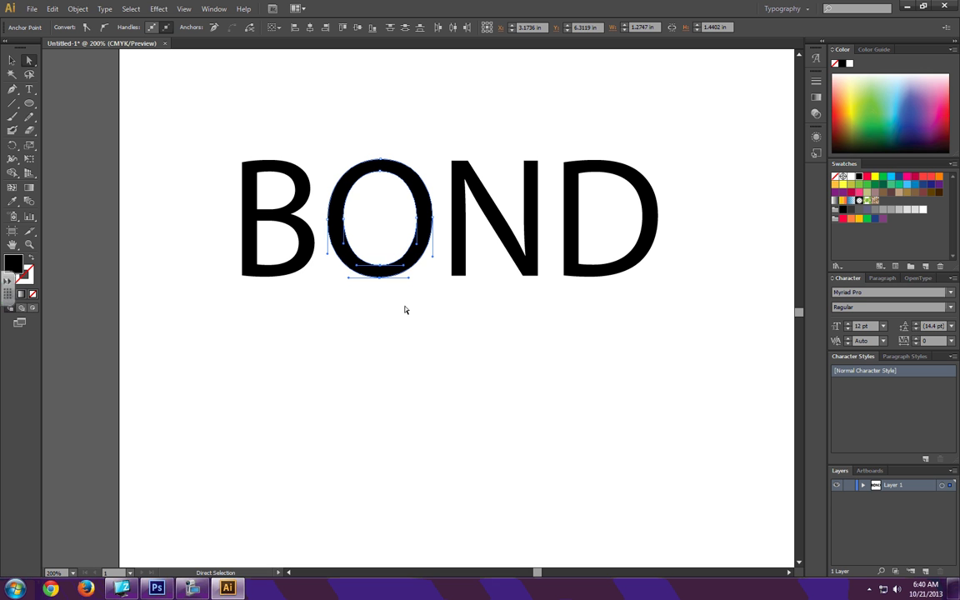
{"action": "key", "text": "Down"}
{"action": "key", "text": "Down"}
{"action": "key", "text": "Down"}
{"action": "key", "text": "Down"}
{"action": "key", "text": "Down"}
{"action": "key", "text": "Down"}
{"action": "key", "text": "Down"}
{"action": "key", "text": "Down"}
{"action": "key", "text": "Down"}
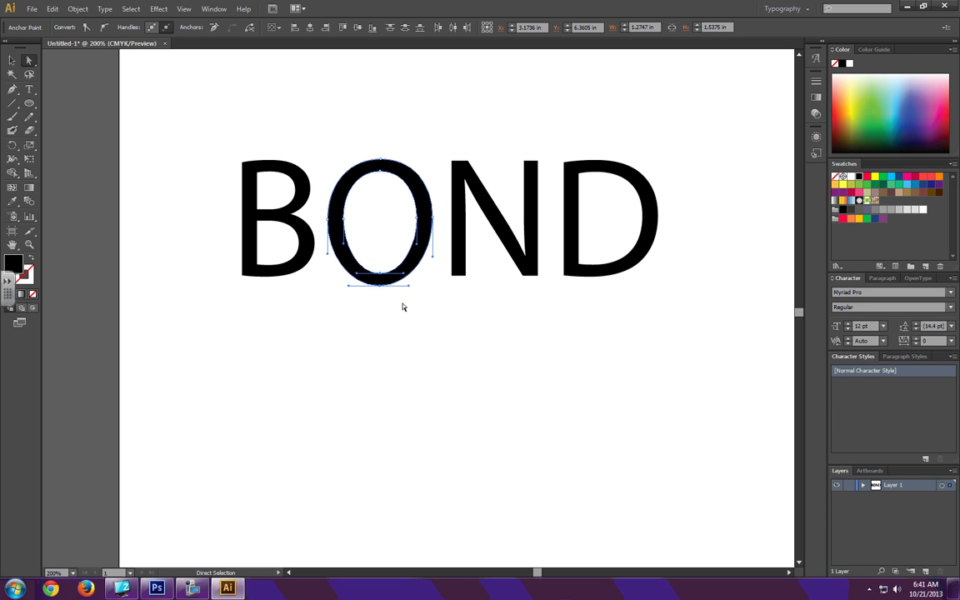
{"action": "key", "text": "Down"}
{"action": "key", "text": "Down"}
{"action": "key", "text": "Down"}
{"action": "key", "text": "Down"}
{"action": "key", "text": "Down"}
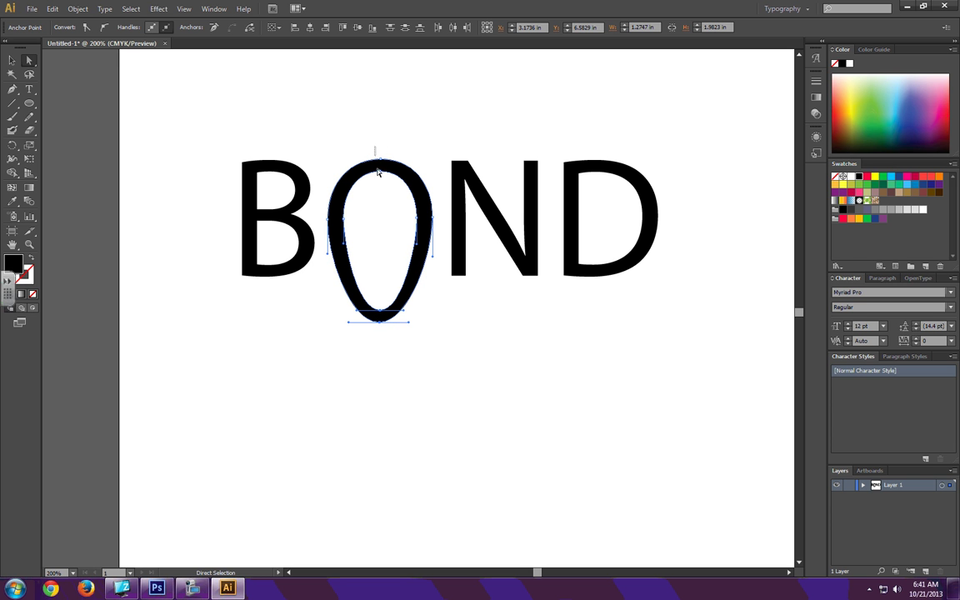
- Move the inner and outer top anchor points of the O up together, stretching the letter to about 2.54 in tall
{"action": "left_click", "coordinate": [377, 172]}
{"action": "key", "text": "Up"}
{"action": "key", "text": "Up"}
{"action": "key", "text": "Up"}
{"action": "key", "text": "Up"}
{"action": "key", "text": "Up"}
{"action": "key", "text": "Up"}
{"action": "key", "text": "Up"}
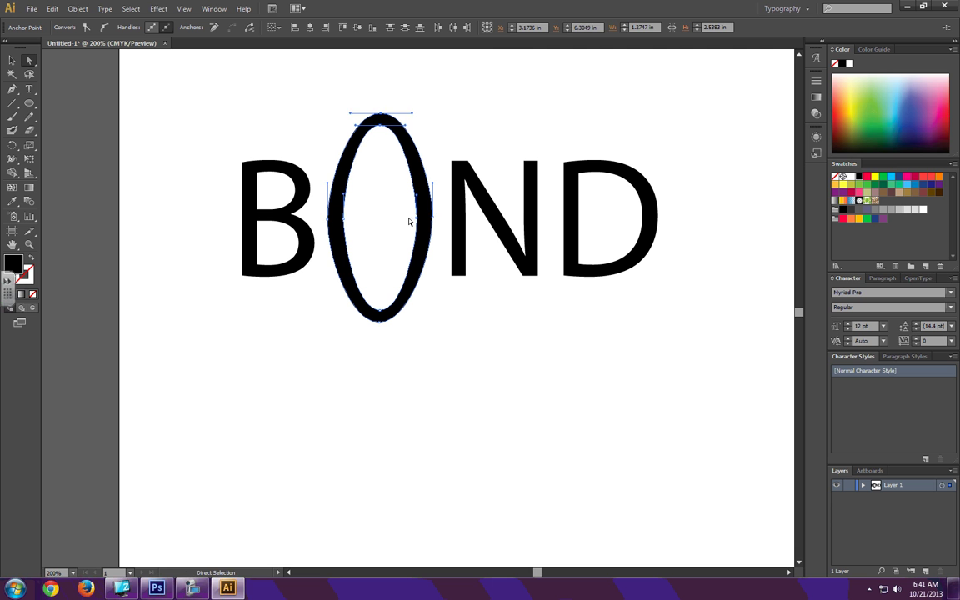
- Nudge the inner right and left anchor points of the O slightly outward to thin its sides
{"action": "left_click", "coordinate": [417, 220]}
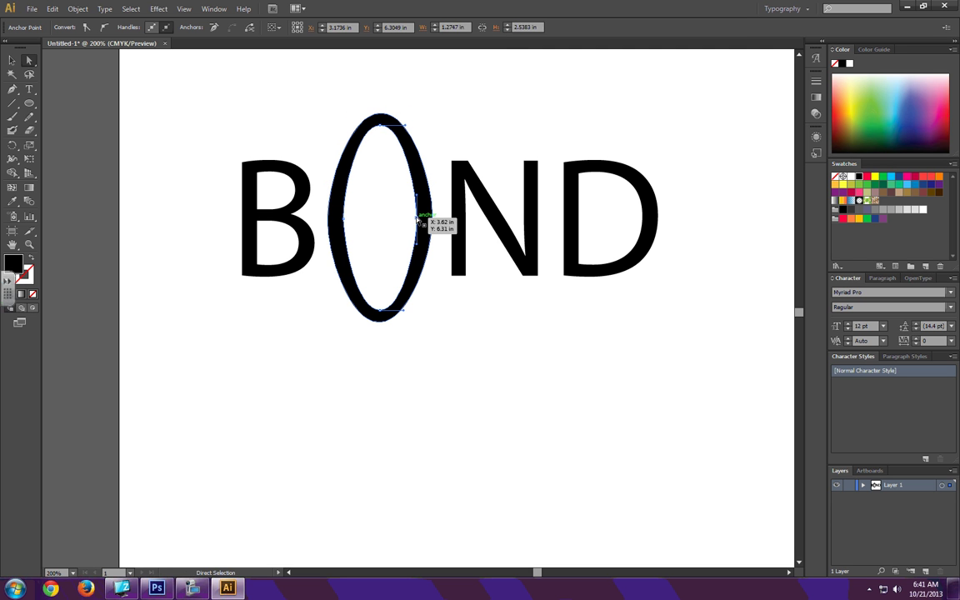
{"action": "left_click", "coordinate": [342, 219]}
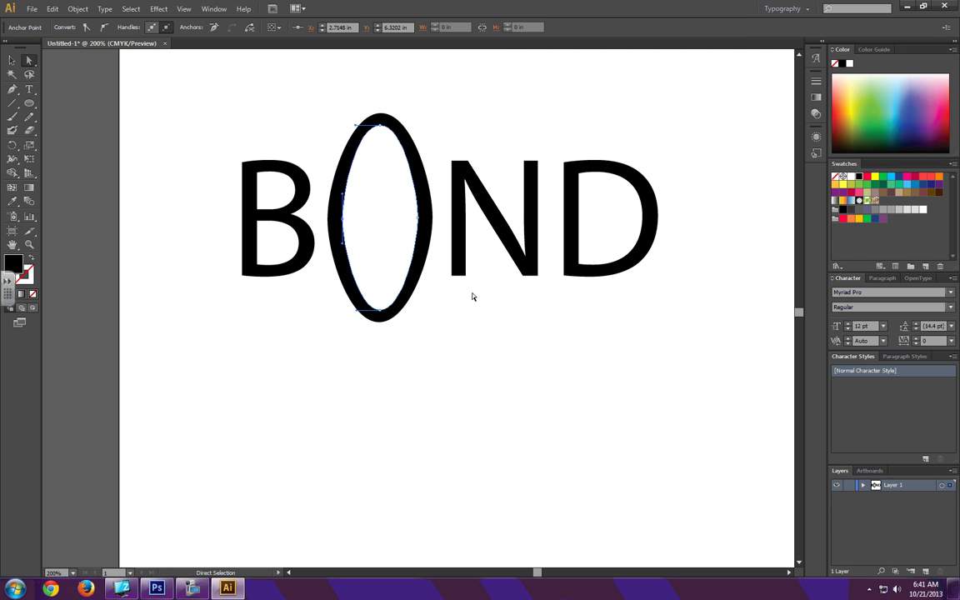
- Move the bottom anchor points of the N's left stem down, stretching the letter to about 2.78 in tall
{"action": "left_click_drag", "start_coordinate": [472, 296], "coordinate": [448, 259]}
{"action": "key", "text": "Down"}
{"action": "key", "text": "Down"}
{"action": "key", "text": "Down"}
{"action": "key", "text": "Down"}
{"action": "key", "text": "Down"}
{"action": "key", "text": "Down"}
{"action": "key", "text": "Down"}
{"action": "key", "text": "Down"}
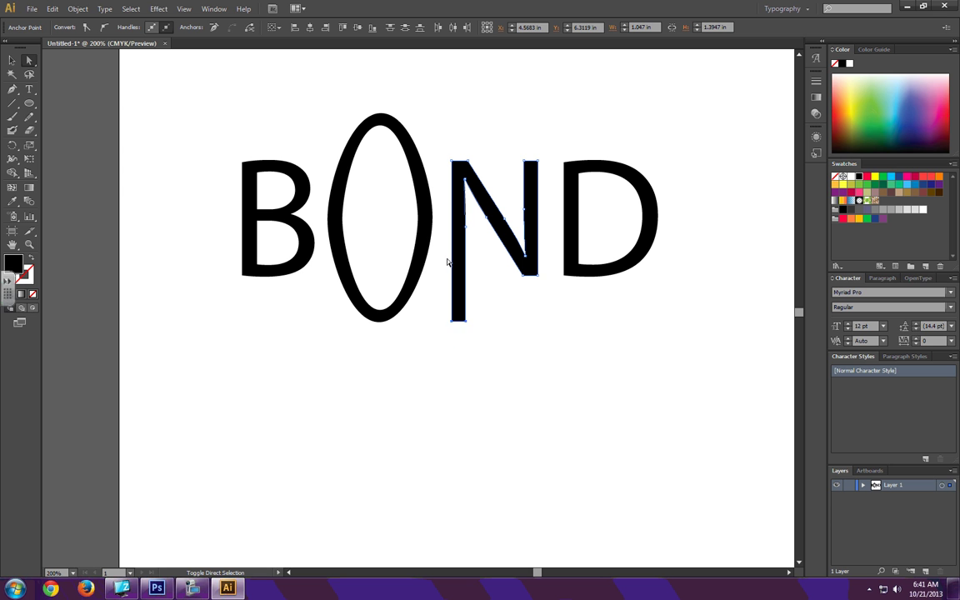
{"action": "key", "text": "Down"}
{"action": "key", "text": "Down"}
{"action": "key", "text": "Down"}
{"action": "key", "text": "Down"}
{"action": "key", "text": "Down"}
{"action": "key", "text": "Down"}
{"action": "key", "text": "Down"}
{"action": "key", "text": "Down"}
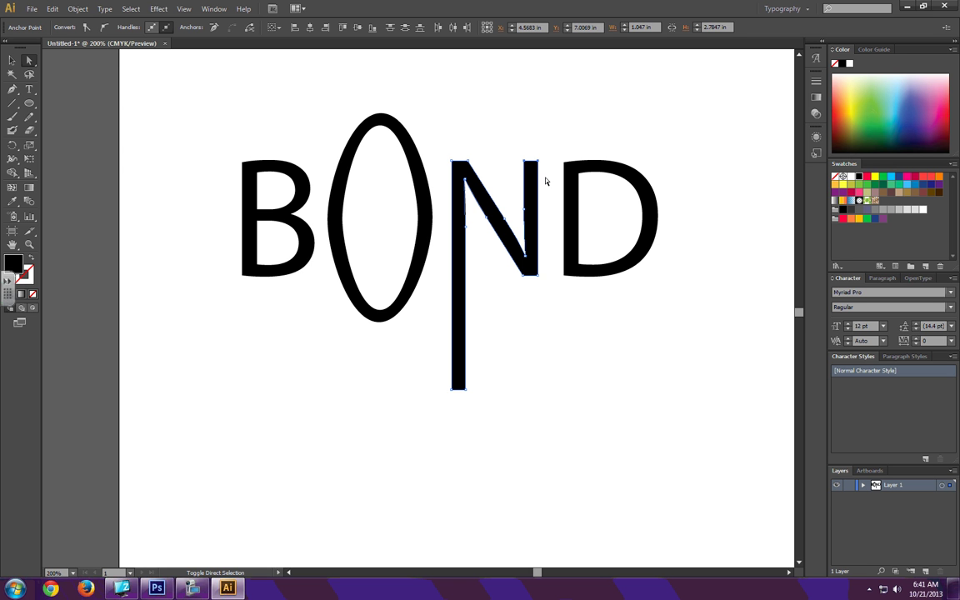
- Move the top anchor points of the N's right stem up, stretching the letter to about 4.04 in tall
{"action": "key", "text": "Up"}
{"action": "key", "text": "Up"}
{"action": "key", "text": "Up"}
{"action": "key", "text": "Up"}
{"action": "key", "text": "Up"}
{"action": "key", "text": "Up"}
{"action": "key", "text": "Up"}
{"action": "key", "text": "Up"}
{"action": "key", "text": "Up"}
{"action": "key", "text": "Up"}
{"action": "key", "text": "Up"}
{"action": "key", "text": "Up"}
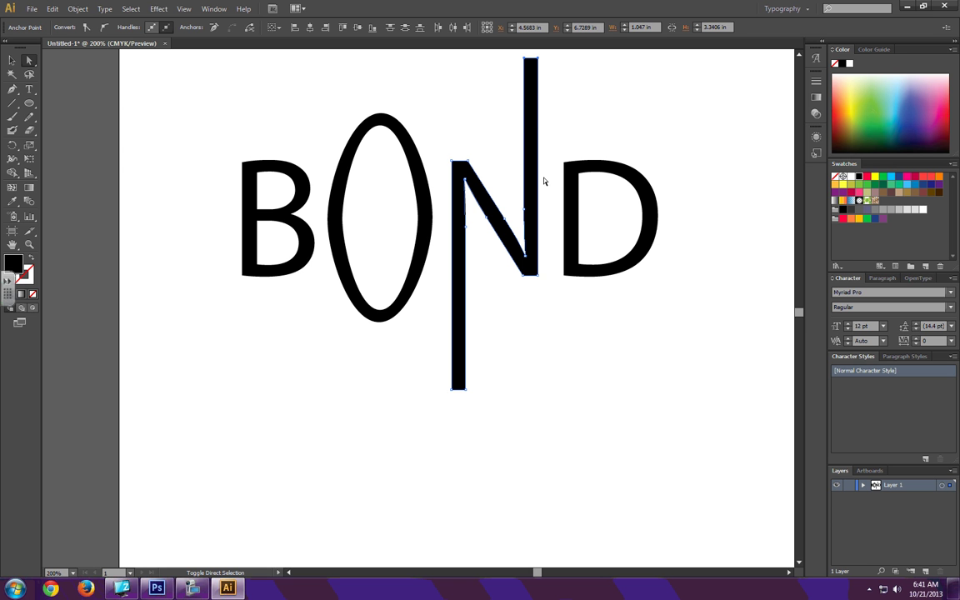
{"action": "left_click_drag", "start_coordinate": [543, 181], "coordinate": [532, 304]}
- Draw a horizontal rectangle about 2.36 by 0.3 in, extending left from the foot of the N's lengthened stem
{"action": "left_click", "coordinate": [30, 103]}
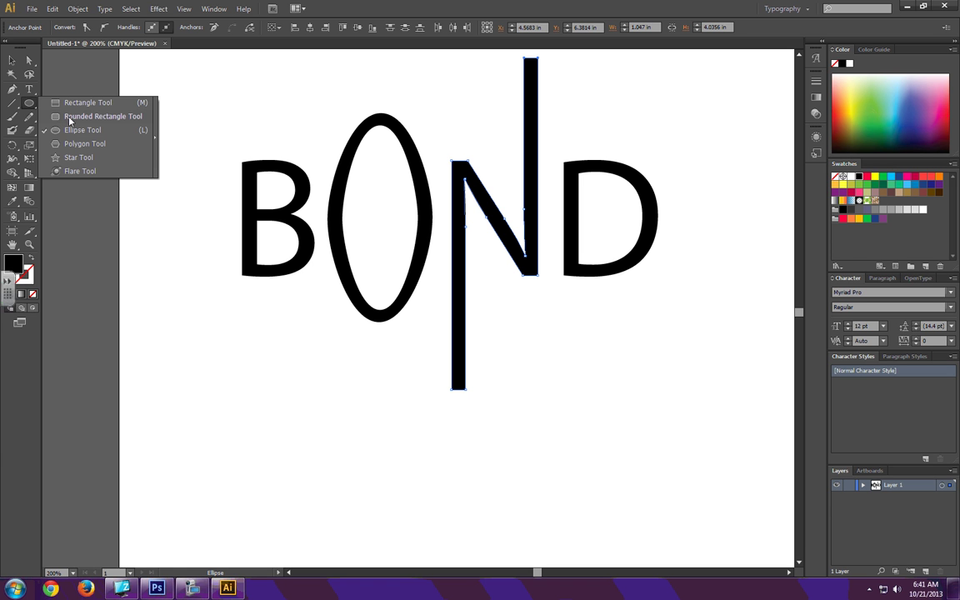
{"action": "left_click", "coordinate": [75, 102]}
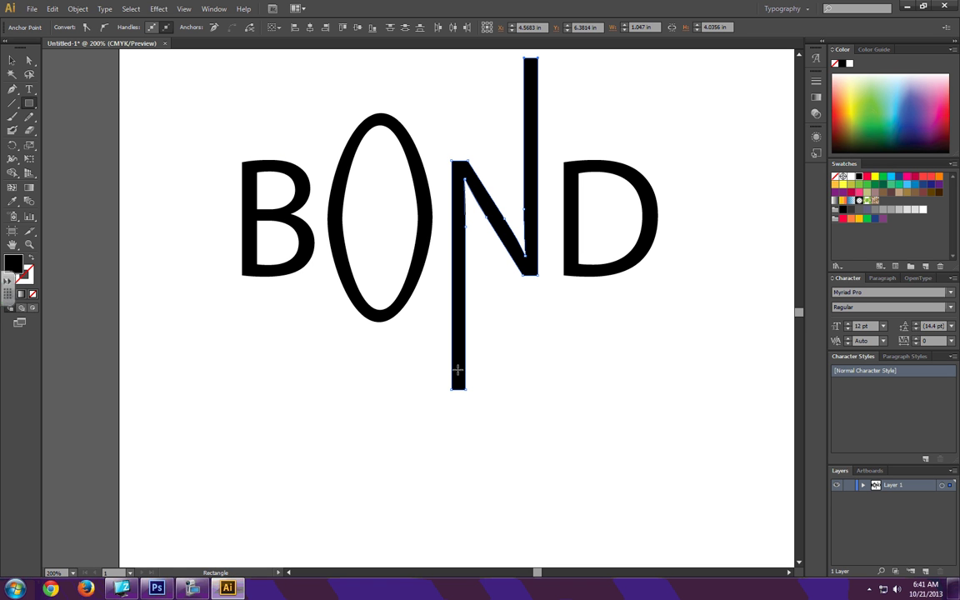
{"action": "left_click_drag", "start_coordinate": [451, 366], "coordinate": [257, 389]}
- Merge the horizontal bar with the N's left stem using Shape Builder, and select the combined shape
{"action": "left_click", "coordinate": [11, 61]}
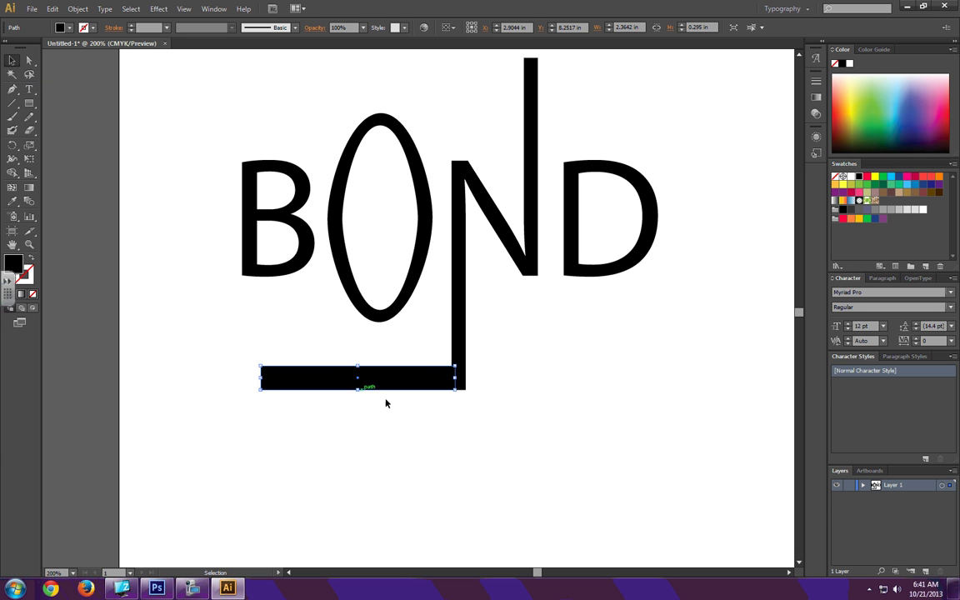
{"action": "left_click", "coordinate": [469, 423]}
{"action": "left_click_drag", "start_coordinate": [469, 409], "coordinate": [413, 349]}
{"action": "left_click", "coordinate": [11, 172]}
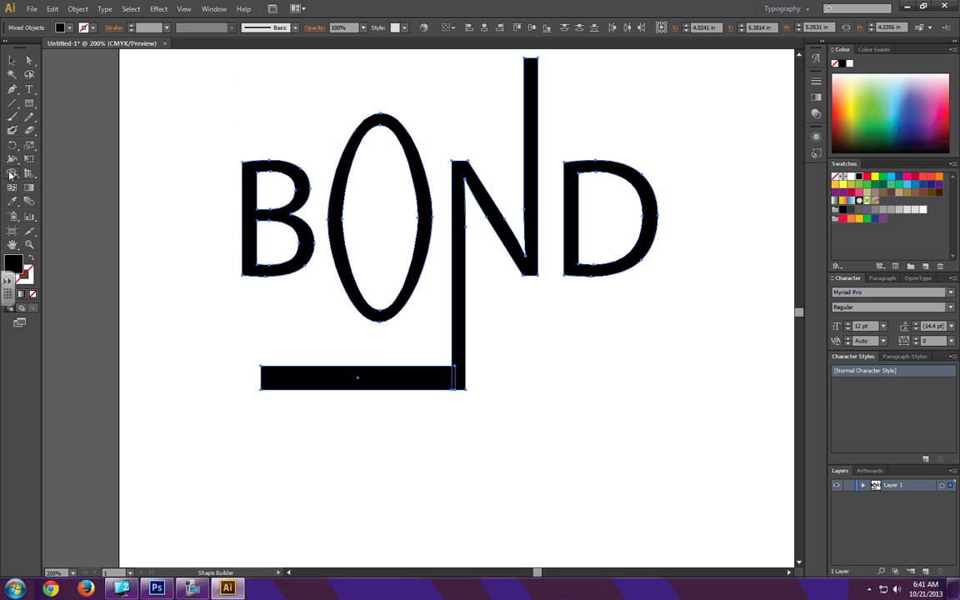
{"action": "left_click_drag", "start_coordinate": [439, 379], "coordinate": [456, 382]}
{"action": "key", "text": "v"}
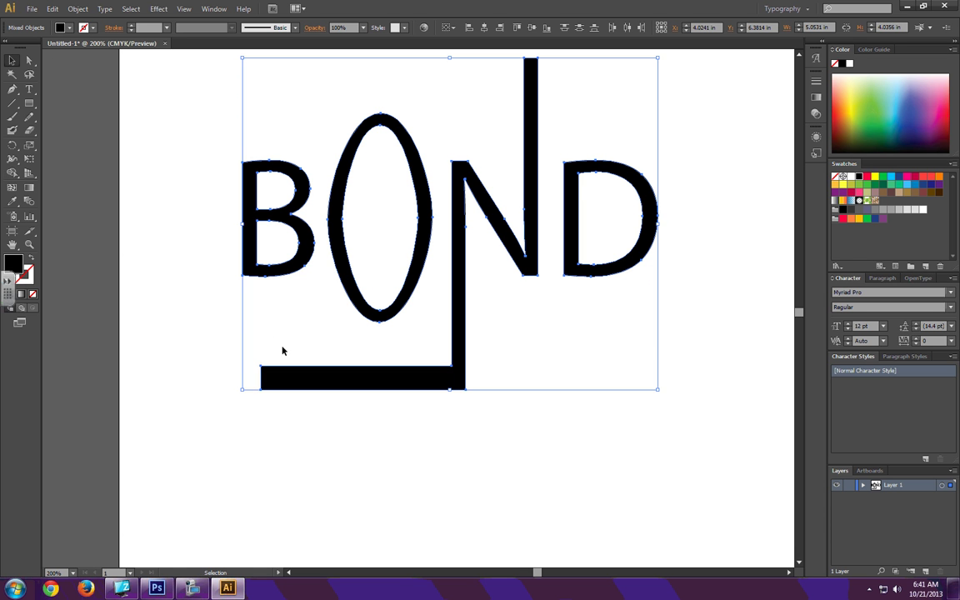
{"action": "left_click", "coordinate": [421, 435]}
{"action": "left_click", "coordinate": [456, 383]}
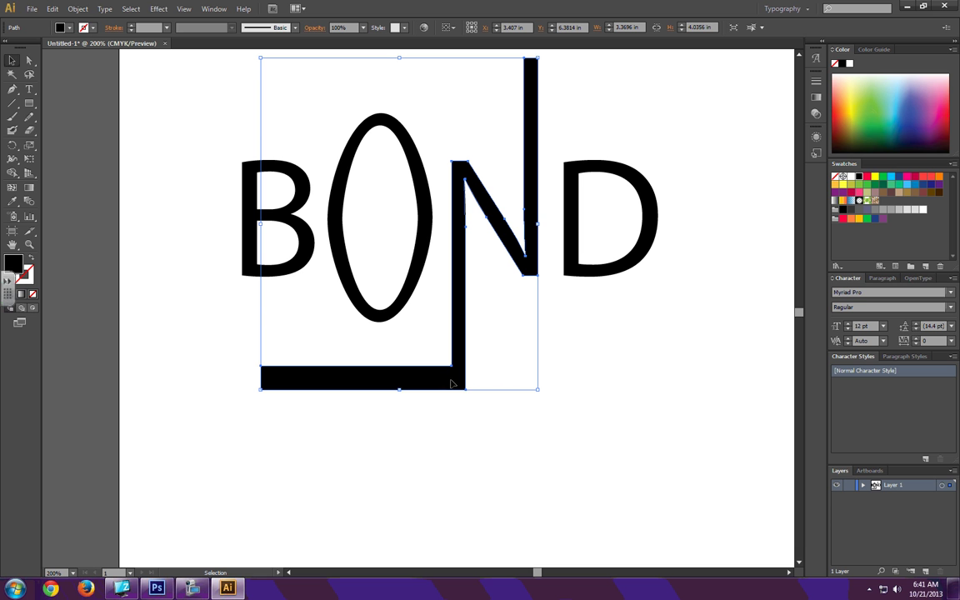
- Move the anchor points of the N's bottom bar up together, shortening the shape to about 3.62 in tall
{"action": "left_click", "coordinate": [28, 60]}
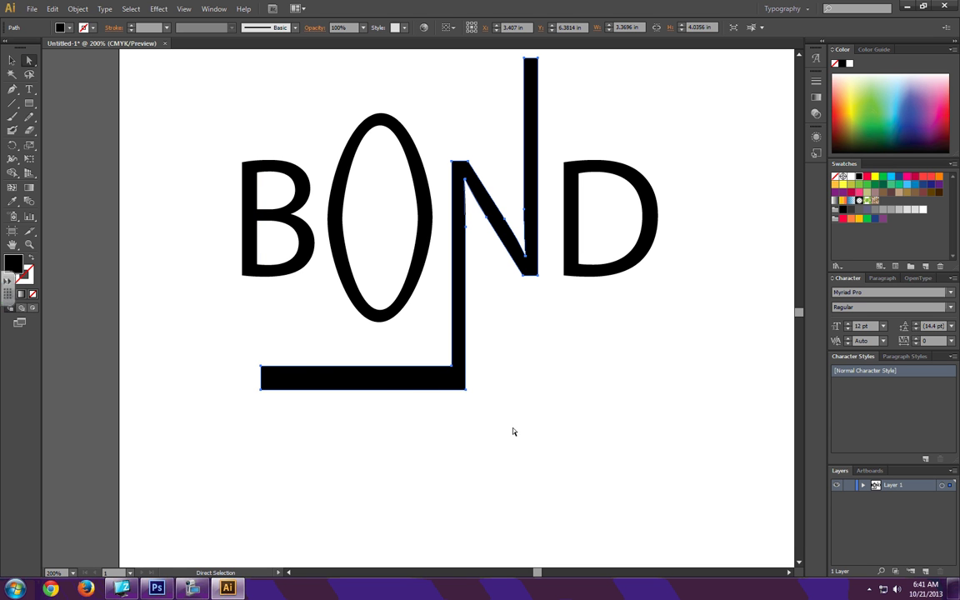
{"action": "left_click_drag", "start_coordinate": [516, 454], "coordinate": [234, 347]}
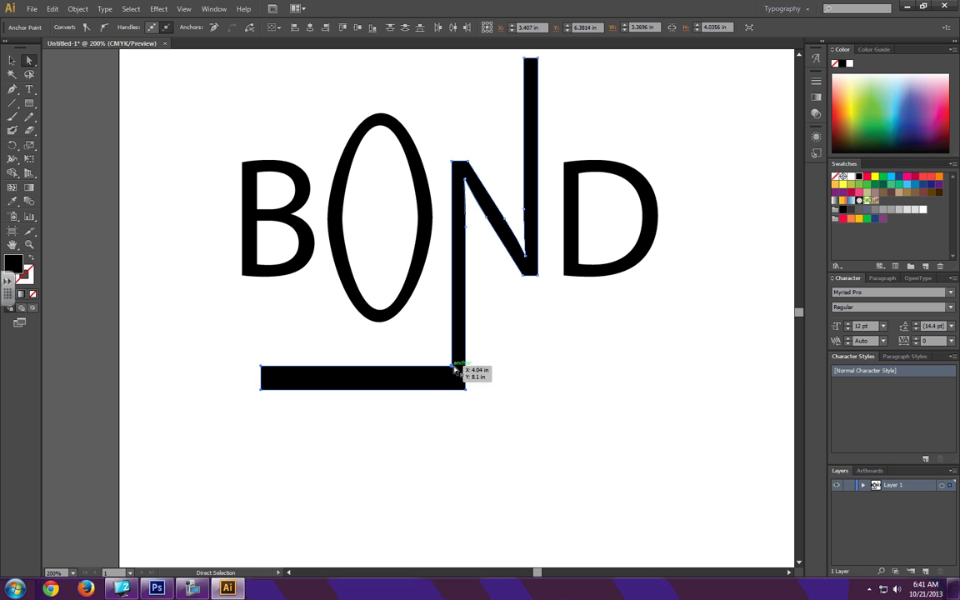
{"action": "key", "text": "Up"}
{"action": "key", "text": "Up"}
{"action": "key", "text": "Up"}
{"action": "key", "text": "Up"}
{"action": "key", "text": "Up"}
{"action": "key", "text": "Up"}
{"action": "key", "text": "Up"}
{"action": "key", "text": "Up"}
{"action": "key", "text": "Up"}
{"action": "key", "text": "Up"}
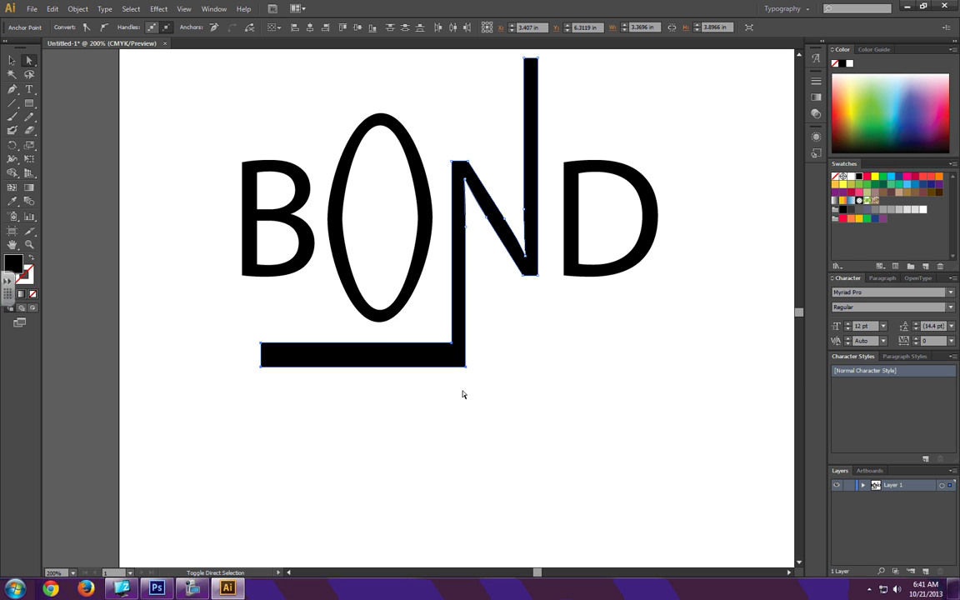
{"action": "key", "text": "shift+Up"}
{"action": "scroll", "coordinate": [454, 375], "scroll_direction": "up", "scroll_amount": 5}
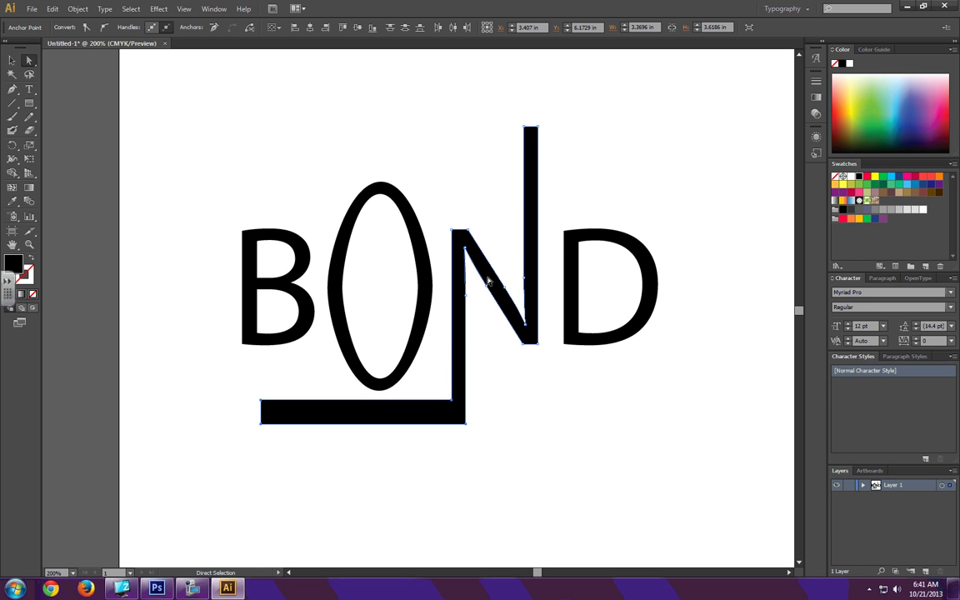
- Apply an envelope distort mesh with 4 rows and 4 columns to all the BOND lettering
{"action": "left_click", "coordinate": [12, 60]}
{"action": "left_click_drag", "start_coordinate": [652, 384], "coordinate": [232, 208]}
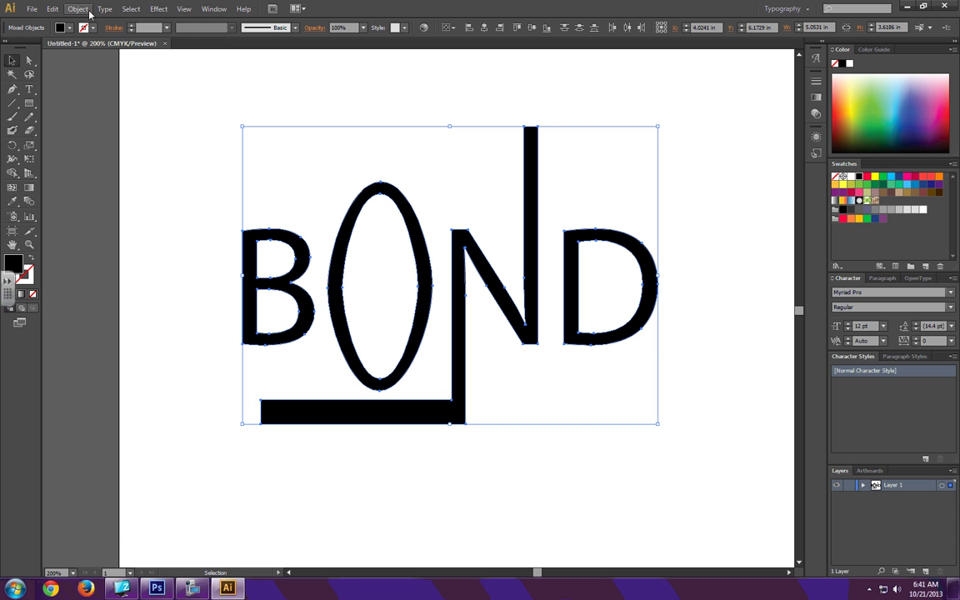
{"action": "left_click", "coordinate": [79, 9]}
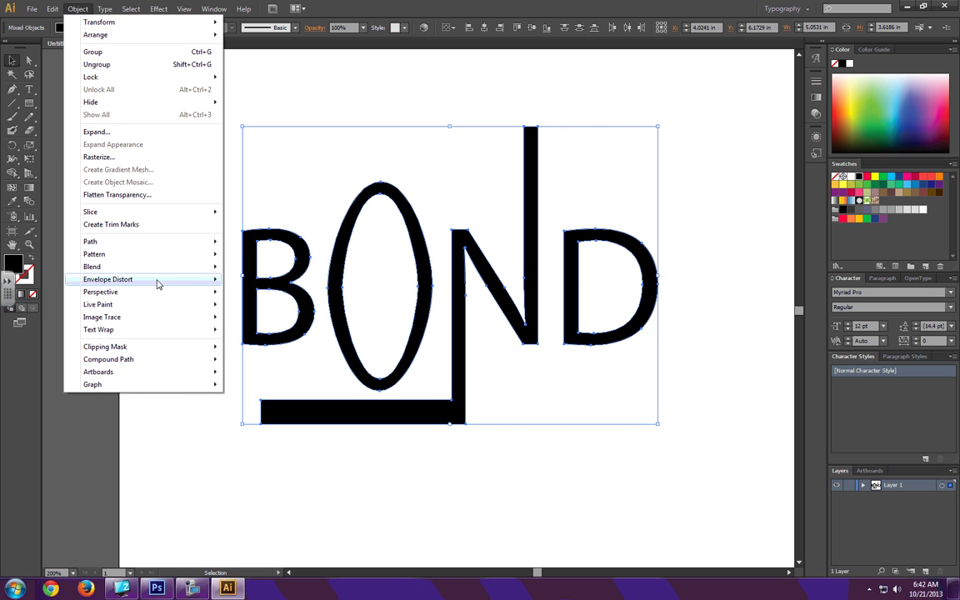
{"action": "mouse_move", "coordinate": [161, 283]}
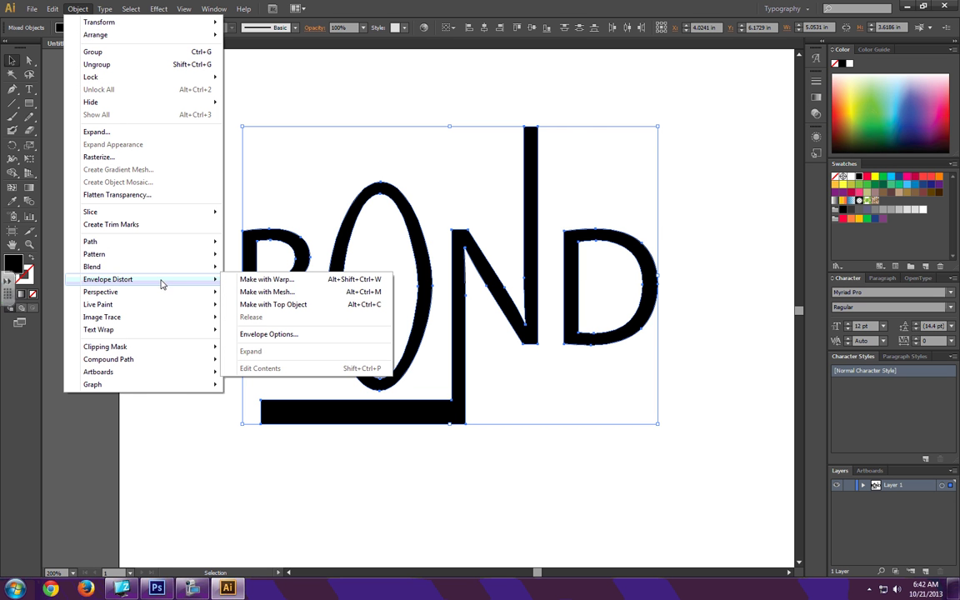
{"action": "left_click", "coordinate": [283, 293]}
{"action": "left_click_drag", "start_coordinate": [492, 227], "coordinate": [676, 131]}
{"action": "left_click", "coordinate": [593, 225]}
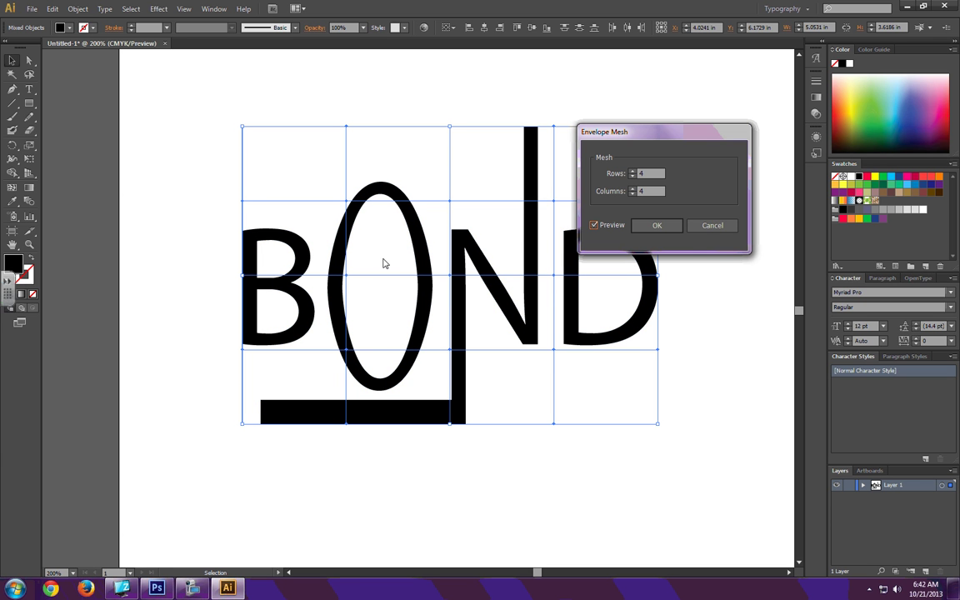
{"action": "left_click", "coordinate": [665, 225]}
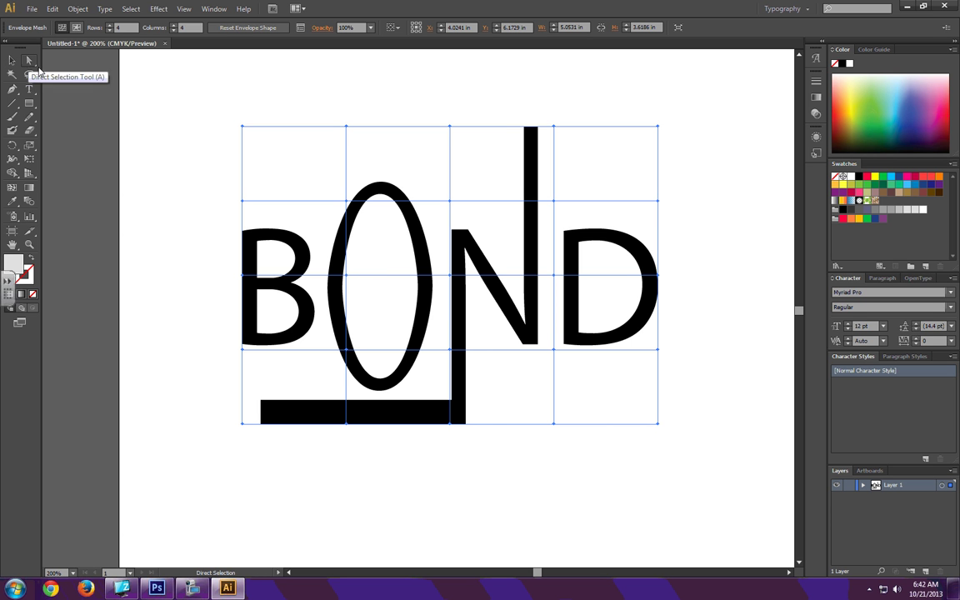
- Pull the mesh's bottom center point down and the top point beside the N's tall stem up and to the right
{"action": "left_click", "coordinate": [27, 60]}
{"action": "left_click_drag", "start_coordinate": [460, 407], "coordinate": [453, 469]}
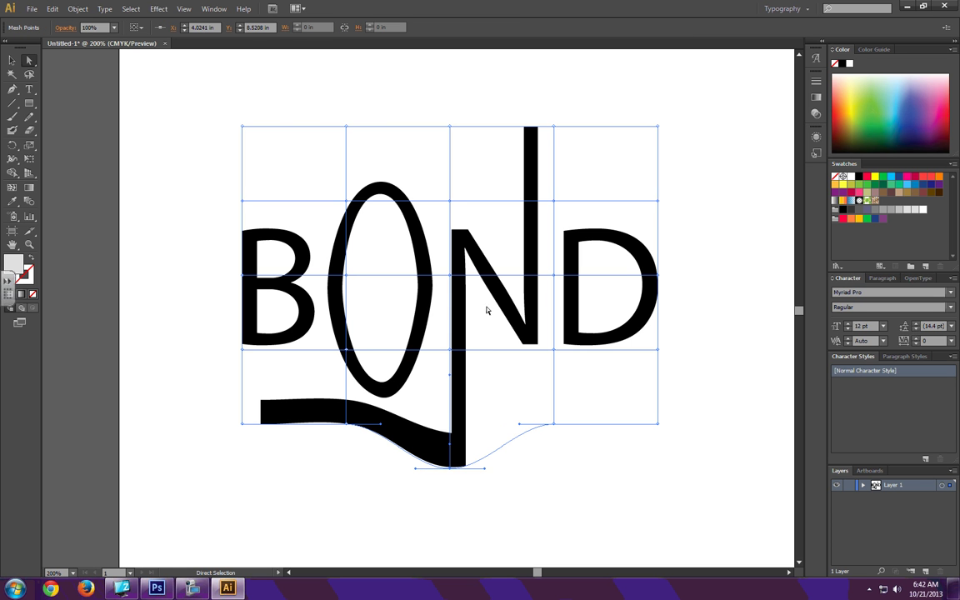
{"action": "left_click", "coordinate": [552, 126]}
{"action": "left_click_drag", "start_coordinate": [553, 126], "coordinate": [604, 109]}
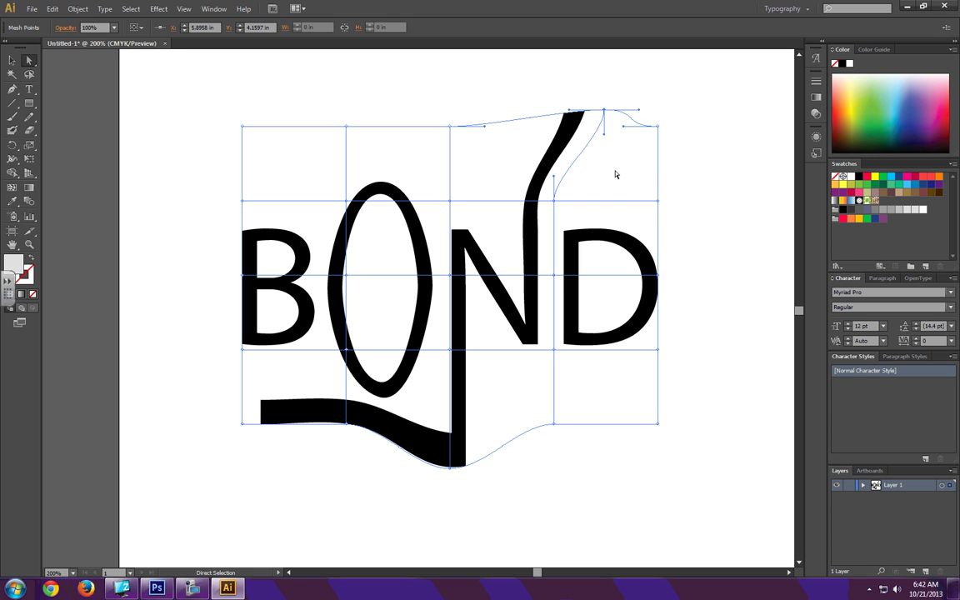
{"action": "left_click", "coordinate": [242, 201]}
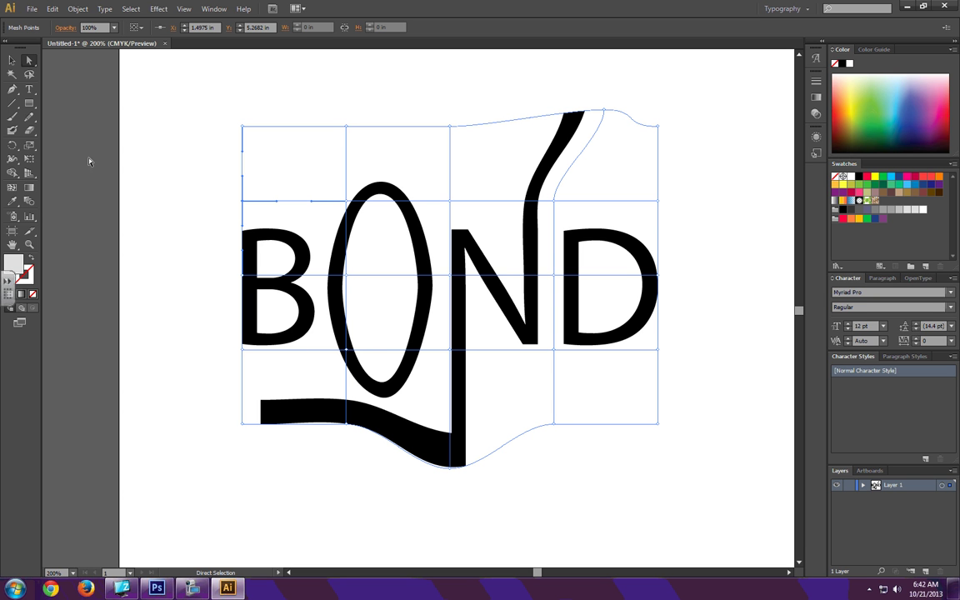
- Add a vertical mesh line through the B and a horizontal mesh line across the upper part of the letters
{"action": "left_click", "coordinate": [11, 188]}
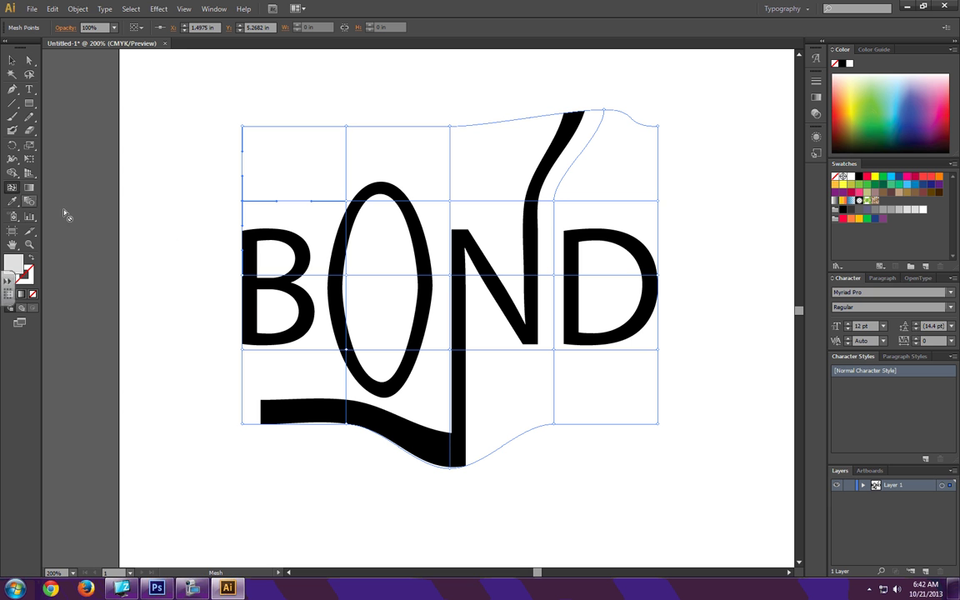
{"action": "left_click", "coordinate": [297, 276]}
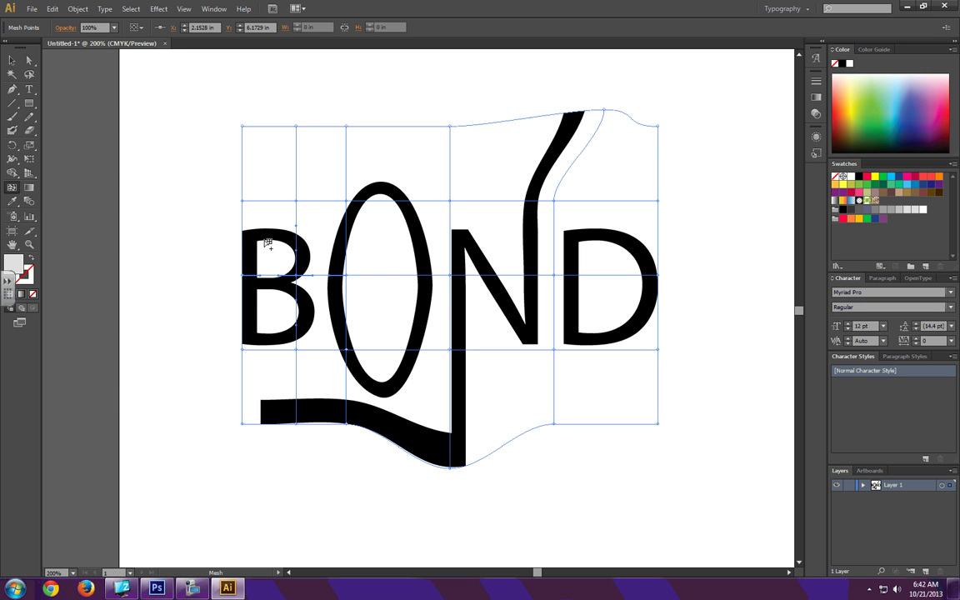
{"action": "left_click", "coordinate": [244, 235]}
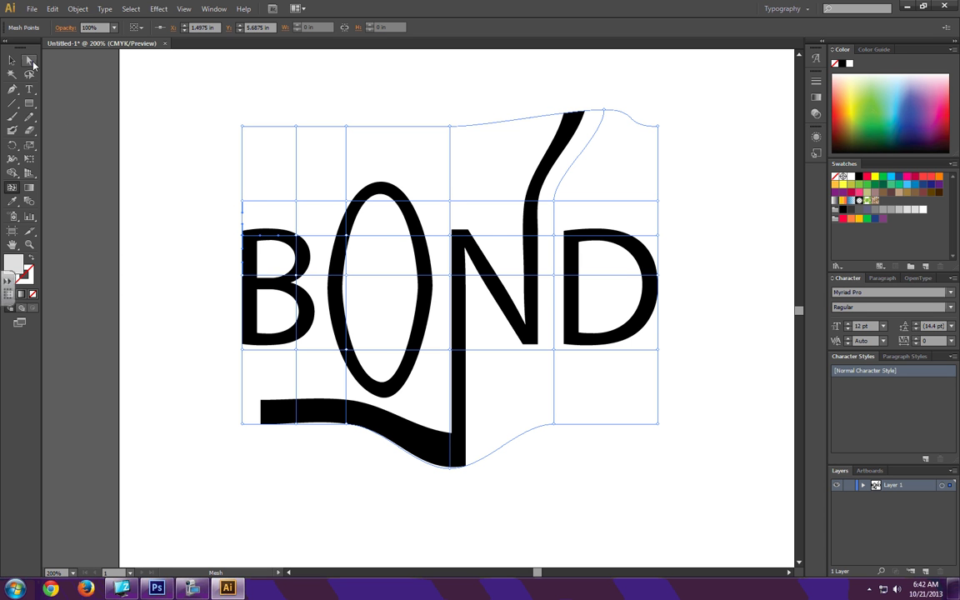
- Shift interior mesh points at the B, the O's upper left side and between N and D to distort the letters
{"action": "left_click", "coordinate": [29, 60]}
{"action": "left_click_drag", "start_coordinate": [298, 239], "coordinate": [298, 286]}
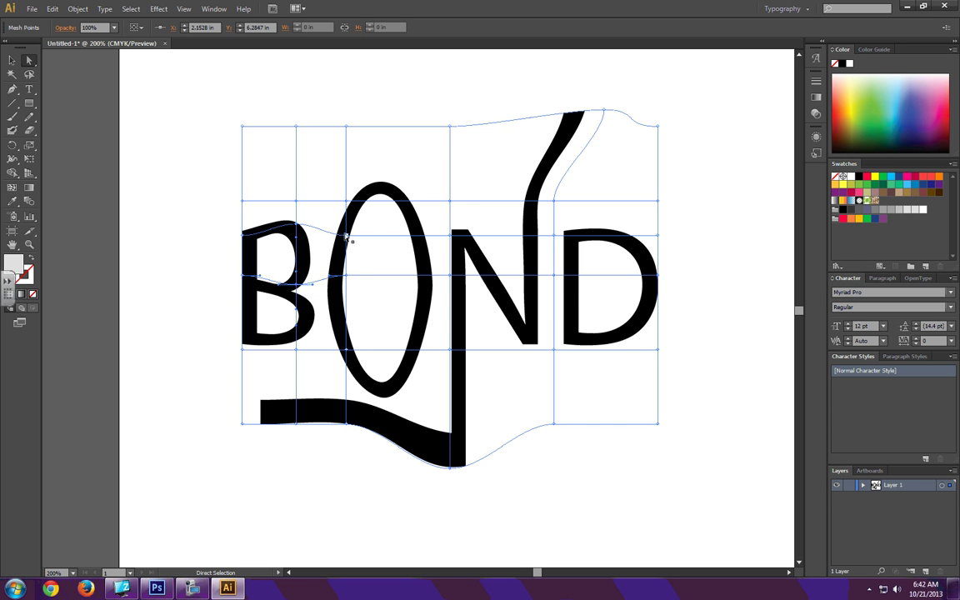
{"action": "left_click_drag", "start_coordinate": [346, 235], "coordinate": [360, 241]}
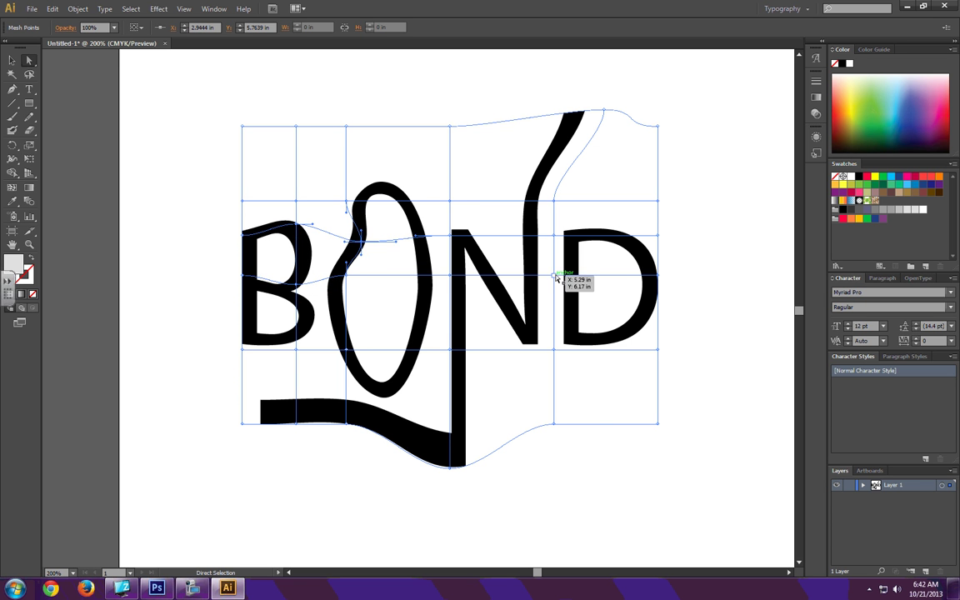
{"action": "left_click_drag", "start_coordinate": [554, 275], "coordinate": [573, 293]}
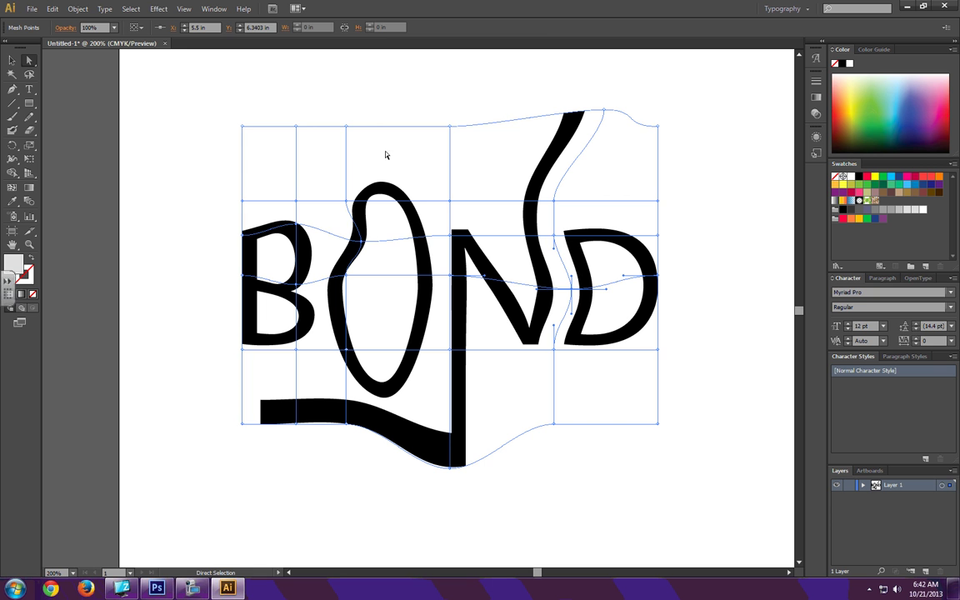
{"action": "left_click", "coordinate": [12, 60]}
{"action": "left_click", "coordinate": [125, 125]}
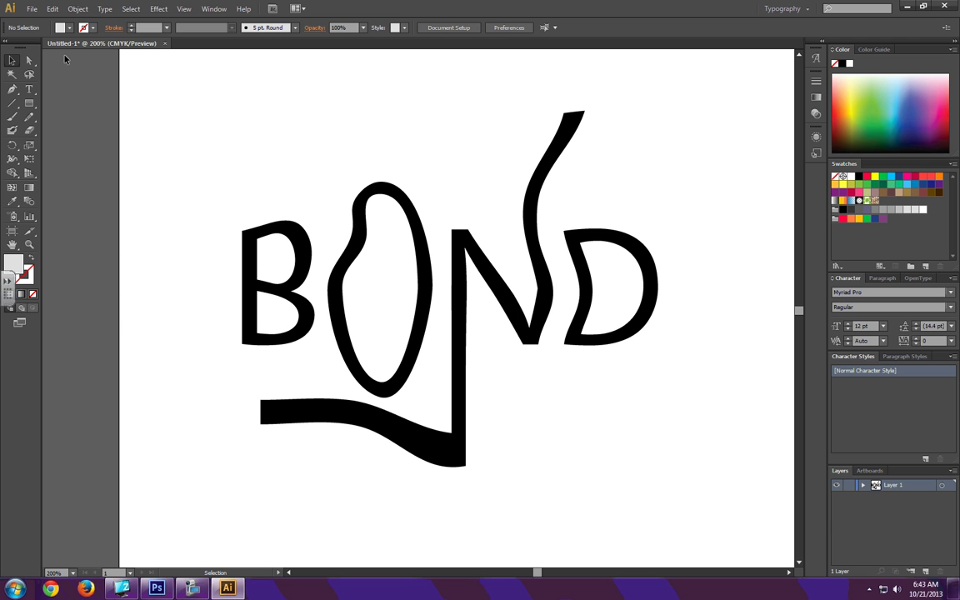
- Look over the available Envelope Distort commands
{"action": "left_click", "coordinate": [77, 8]}
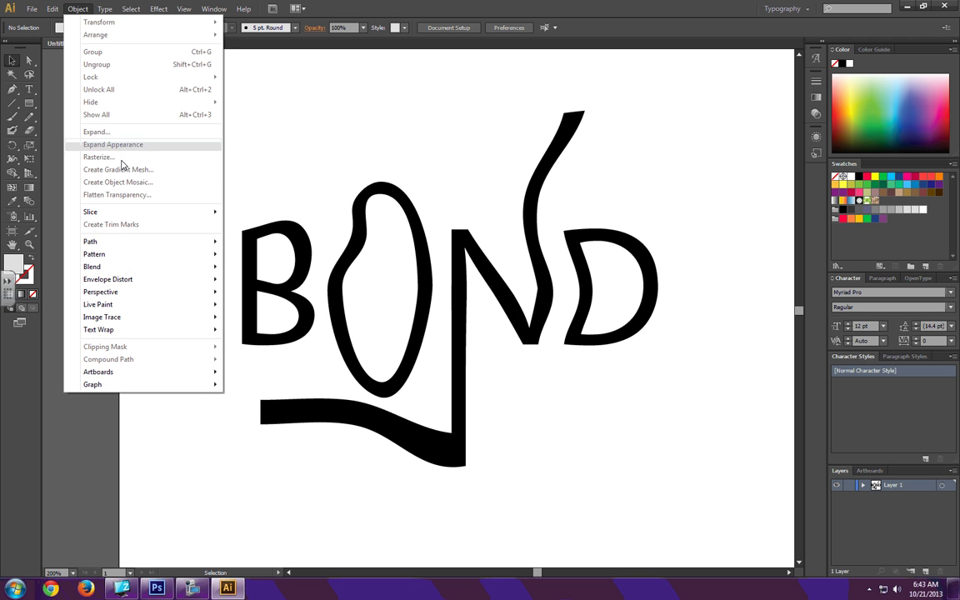
{"action": "mouse_move", "coordinate": [196, 281]}
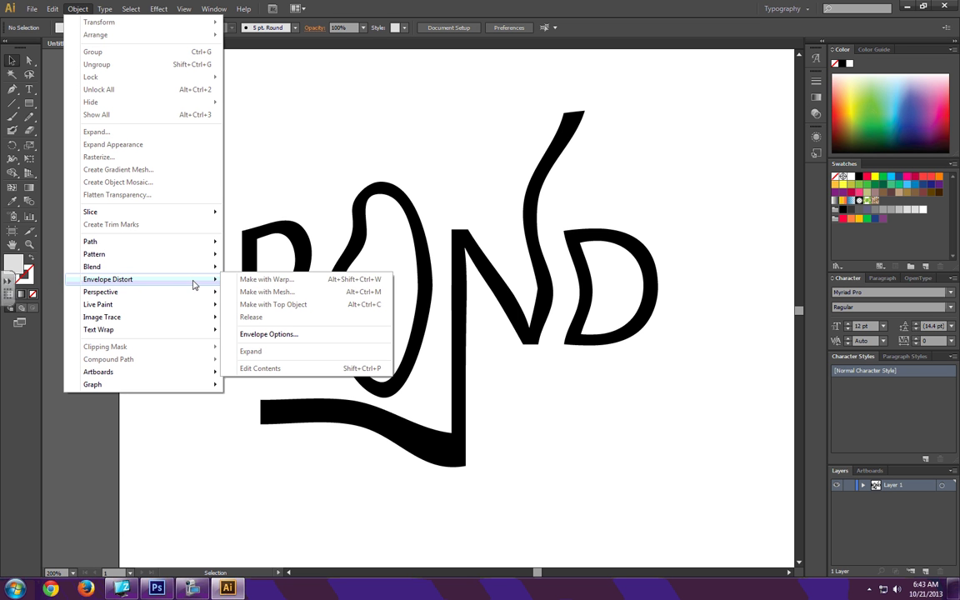